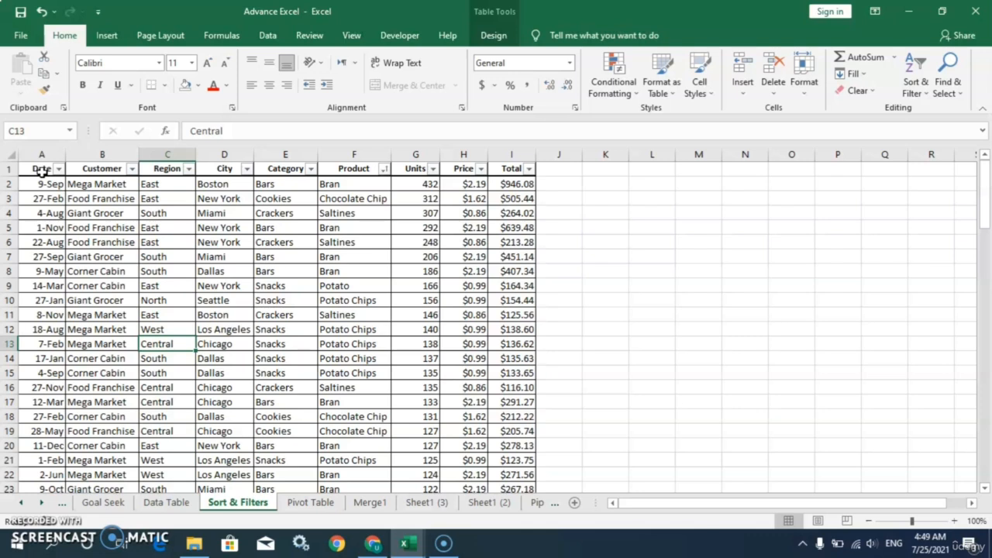
Experiment with selecting various blocks of the sales table, then clear each selection
{"action": "left_click", "coordinate": [42, 171]}
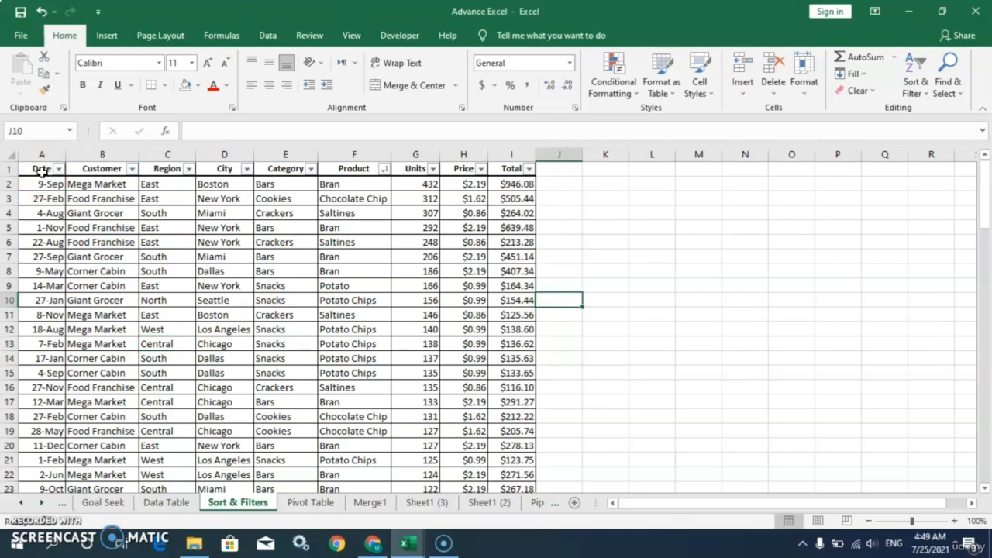
{"action": "left_click_drag", "start_coordinate": [42, 171], "coordinate": [506, 387]}
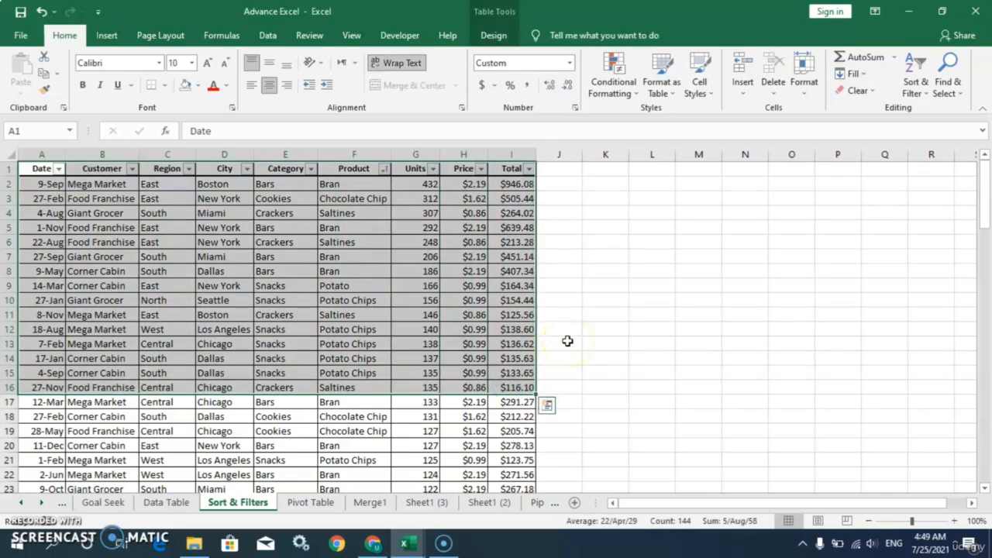
{"action": "left_click", "coordinate": [567, 341]}
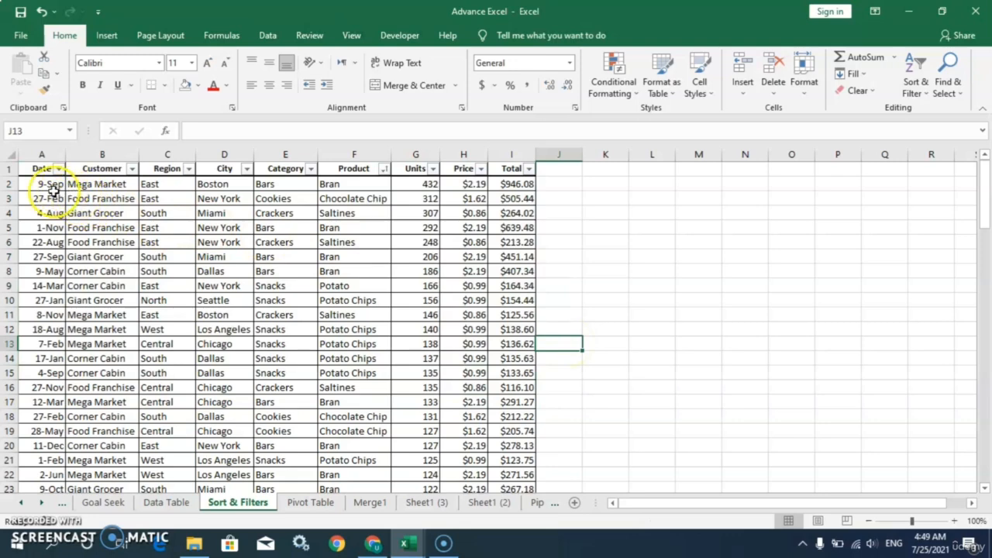
{"action": "left_click_drag", "start_coordinate": [53, 197], "coordinate": [525, 459]}
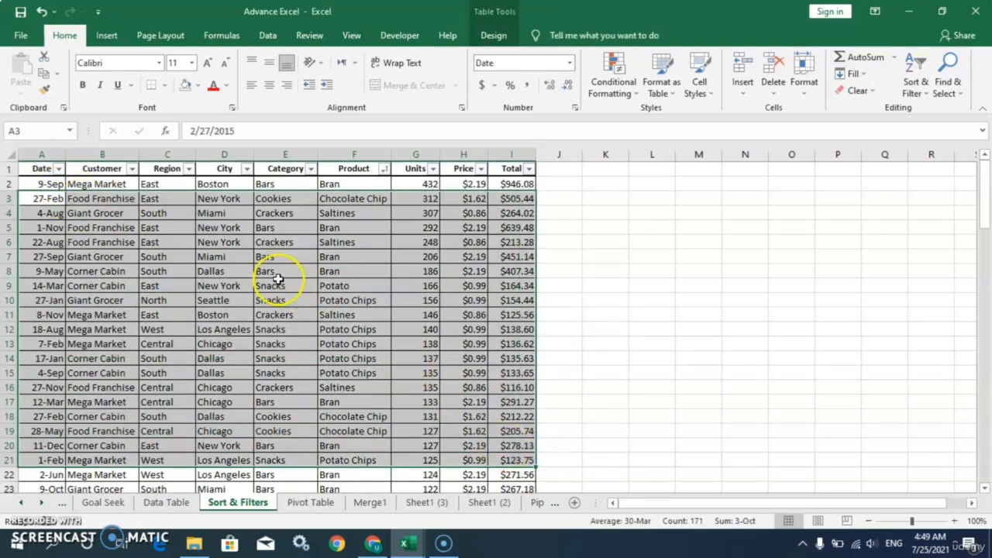
{"action": "left_click", "coordinate": [597, 268]}
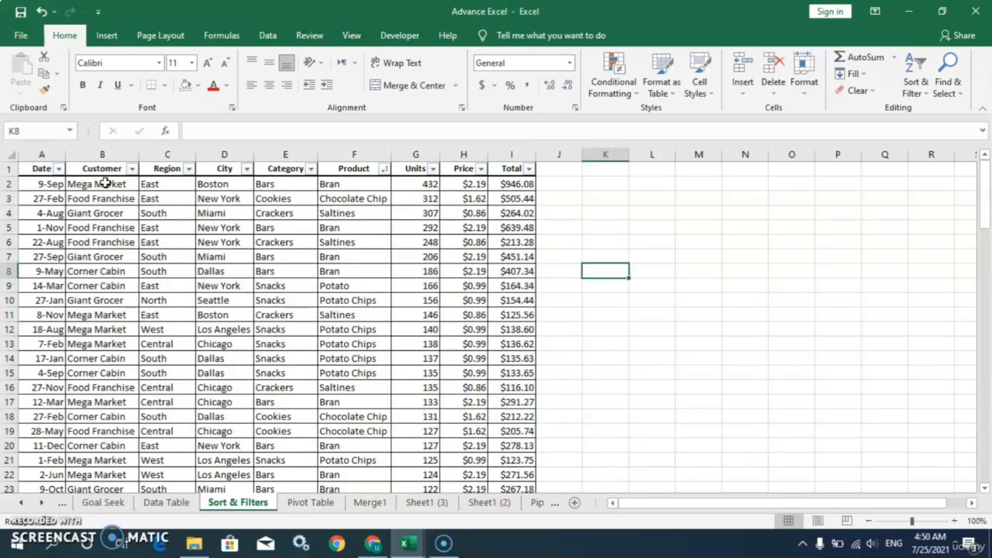
{"action": "left_click_drag", "start_coordinate": [41, 168], "coordinate": [508, 170]}
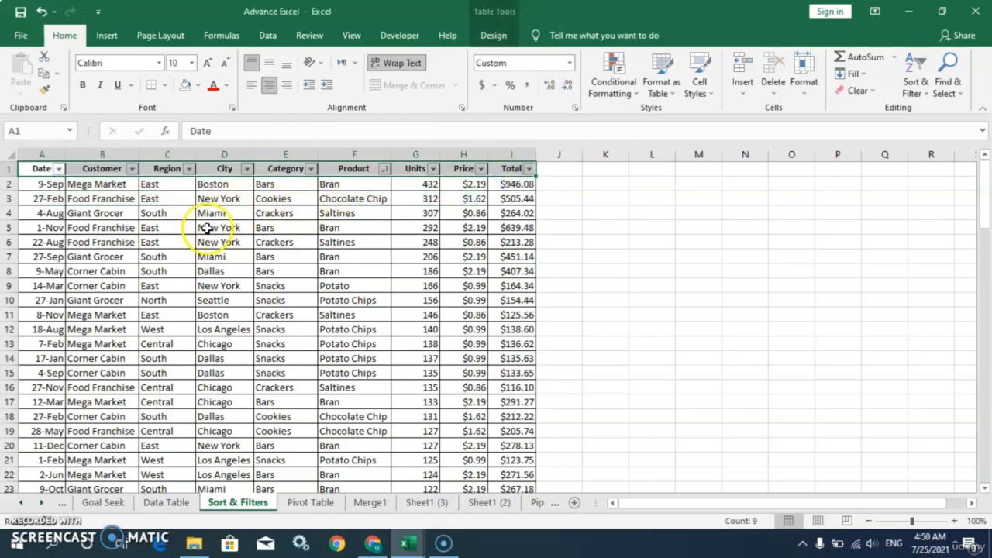
{"action": "left_click_drag", "start_coordinate": [207, 228], "coordinate": [251, 316]}
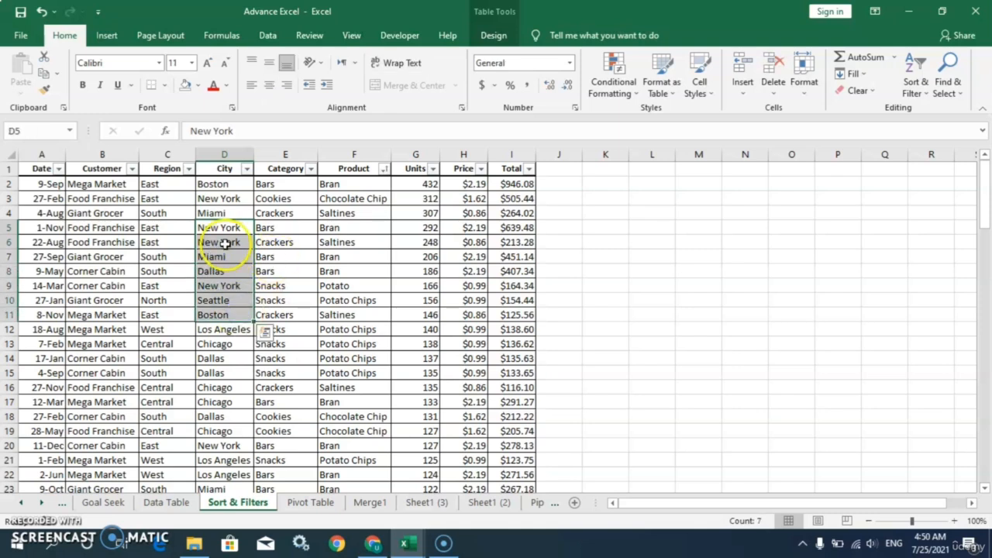
{"action": "left_click", "coordinate": [280, 241]}
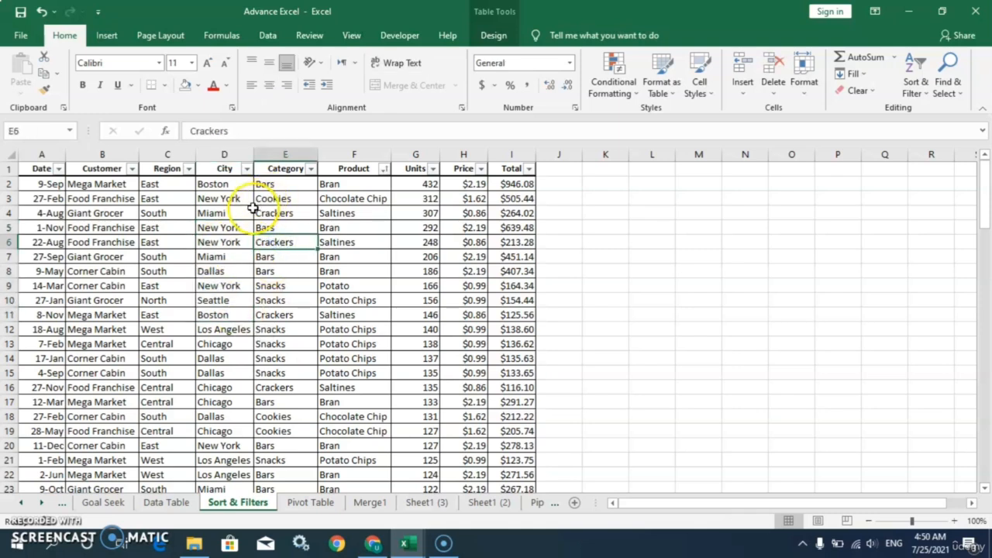
{"action": "left_click_drag", "start_coordinate": [233, 227], "coordinate": [230, 245]}
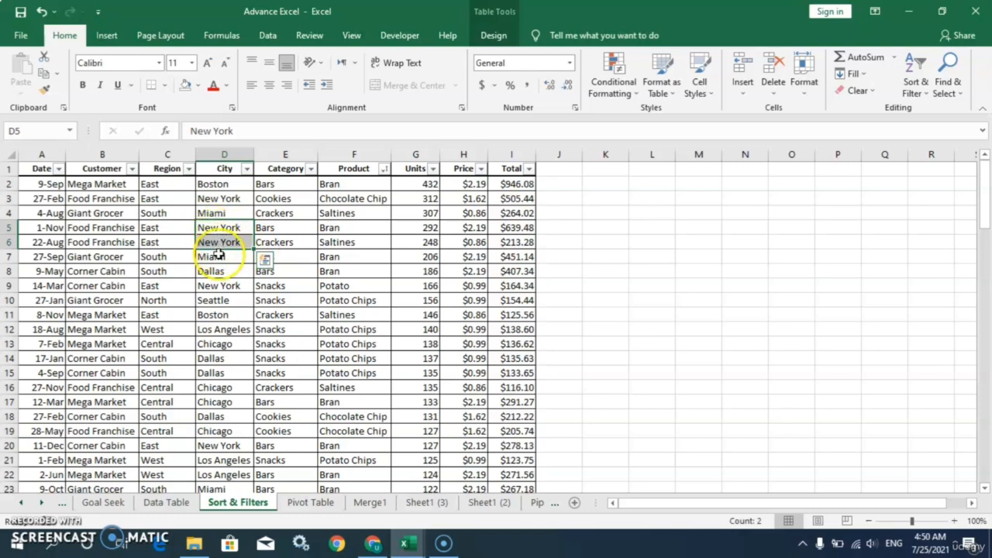
{"action": "left_click", "coordinate": [215, 271]}
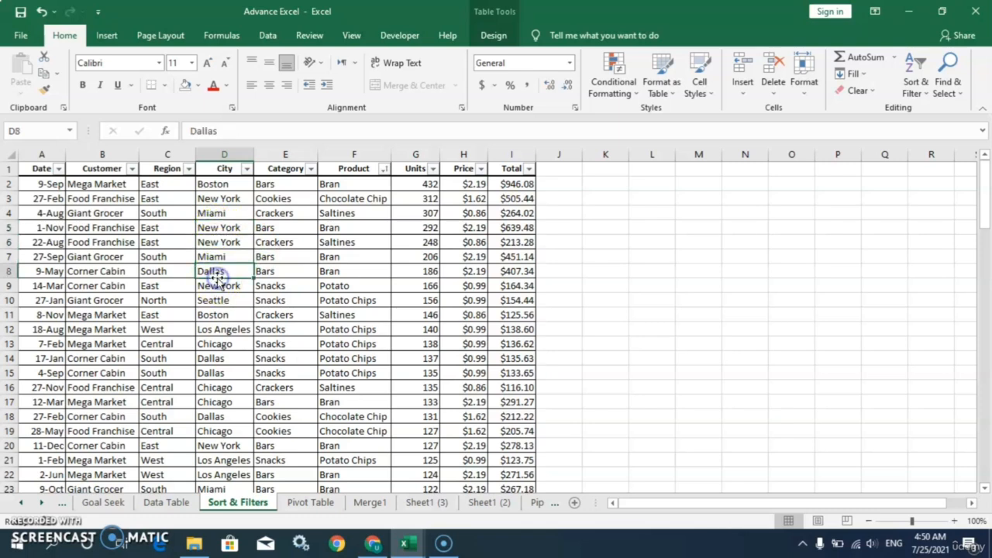
Select the whole SalesData table from A1 and start a new PivotTable from it
{"action": "left_click", "coordinate": [44, 169]}
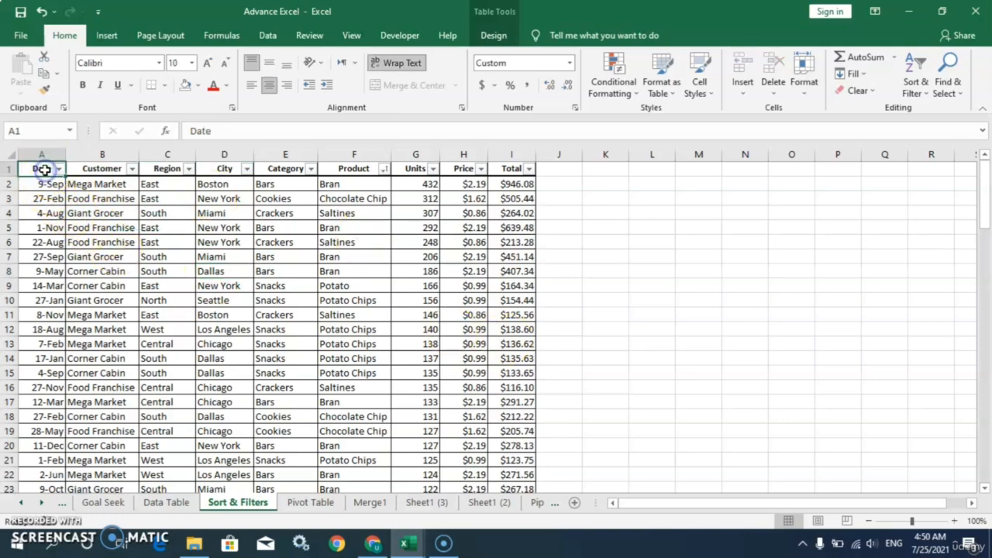
{"action": "key", "text": "ctrl+shift+End"}
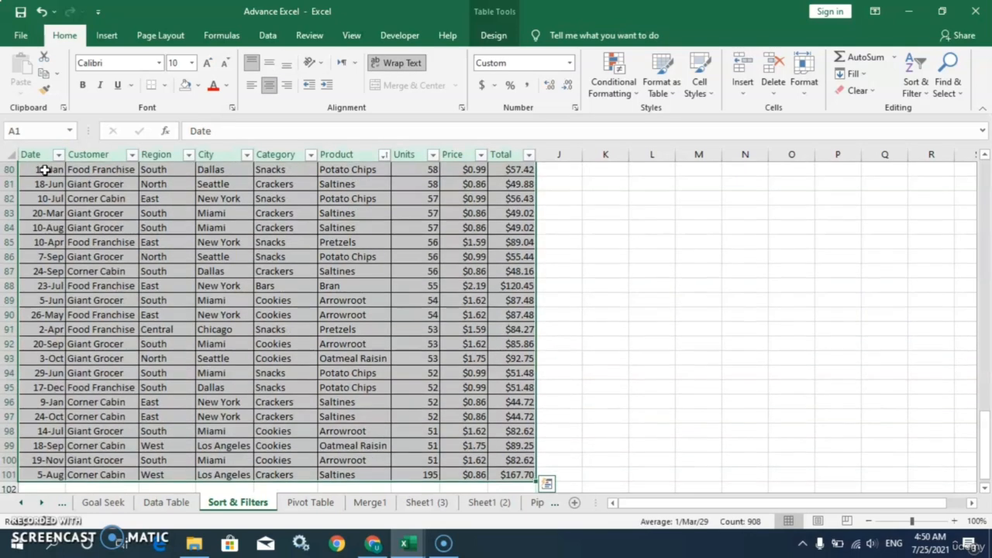
{"action": "left_click", "coordinate": [106, 37]}
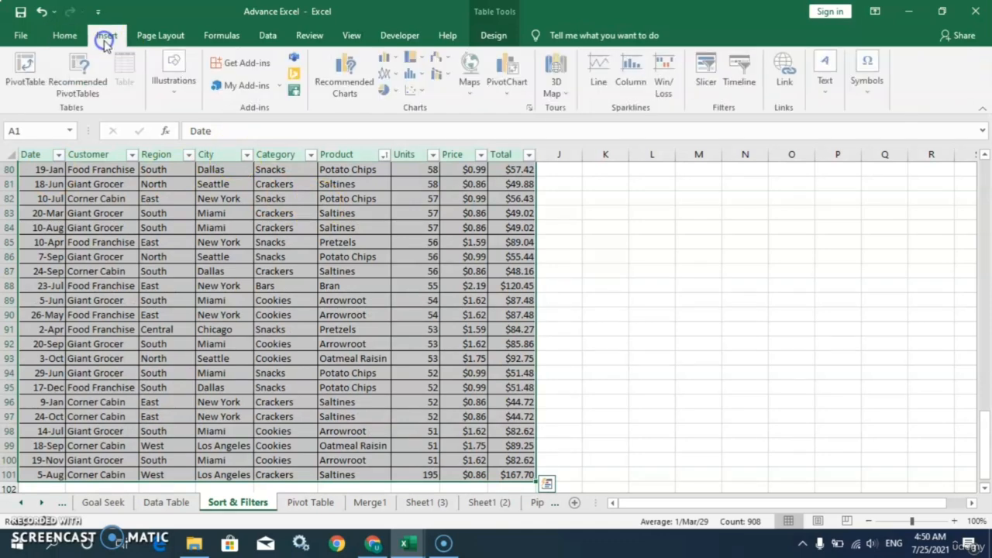
{"action": "left_click", "coordinate": [25, 73]}
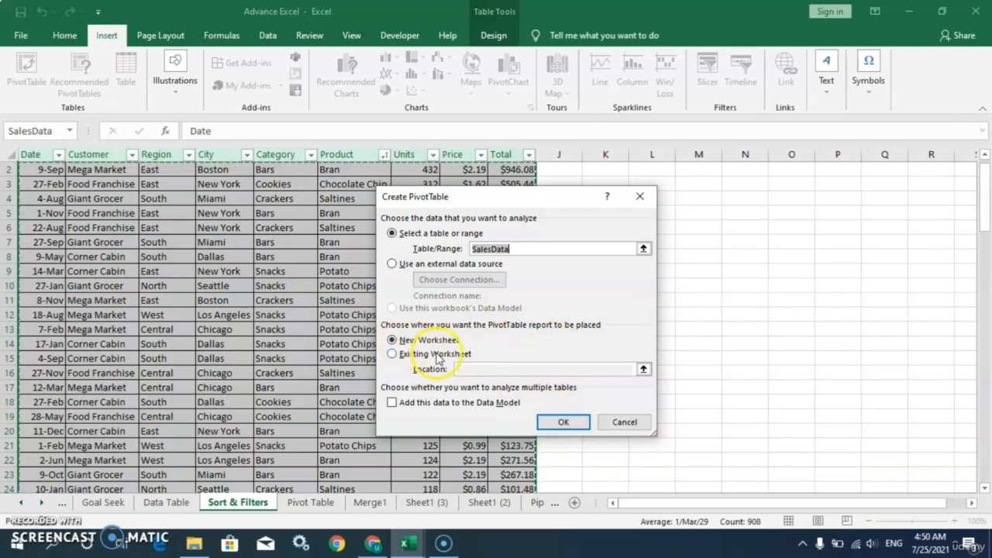
Create the empty PivotTable6 on Sheet6, glance at the other sheets, and return to Sheet6
{"action": "left_click", "coordinate": [558, 422]}
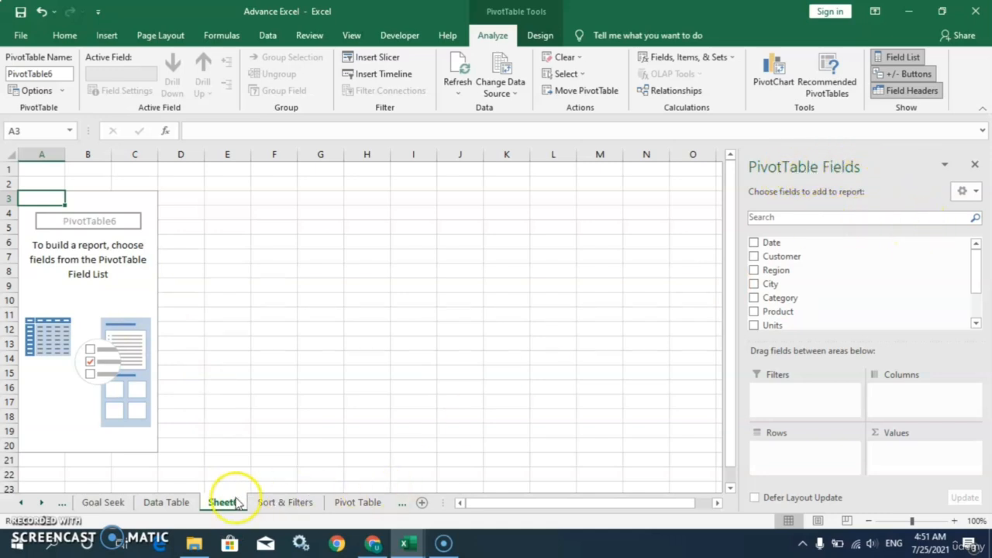
{"action": "left_click", "coordinate": [183, 505]}
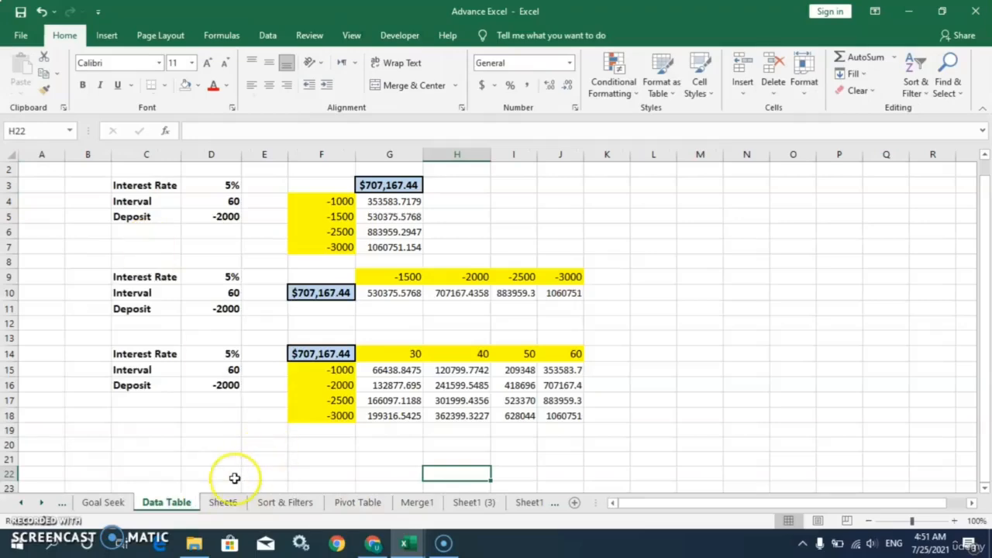
{"action": "left_click", "coordinate": [224, 502]}
{"action": "left_click", "coordinate": [284, 502]}
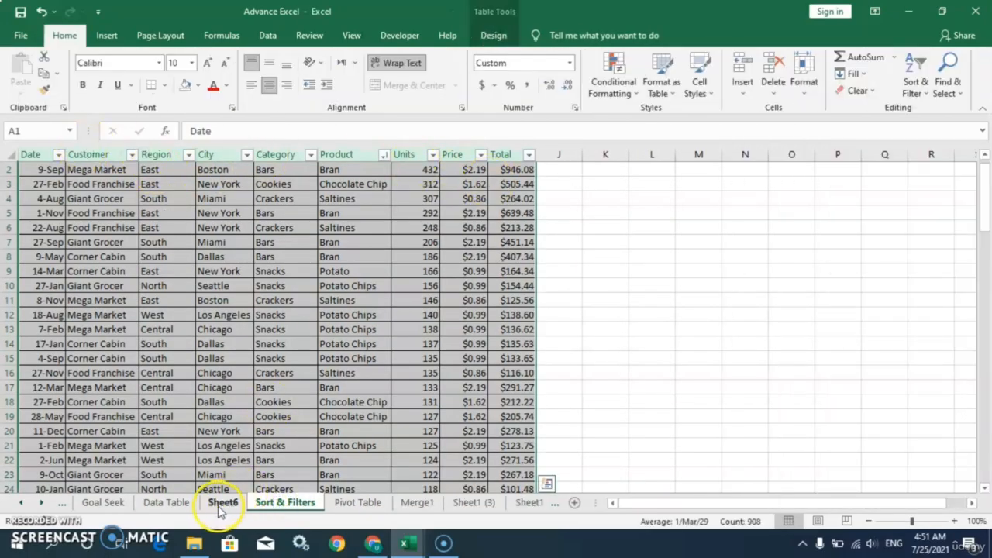
{"action": "left_click", "coordinate": [223, 502]}
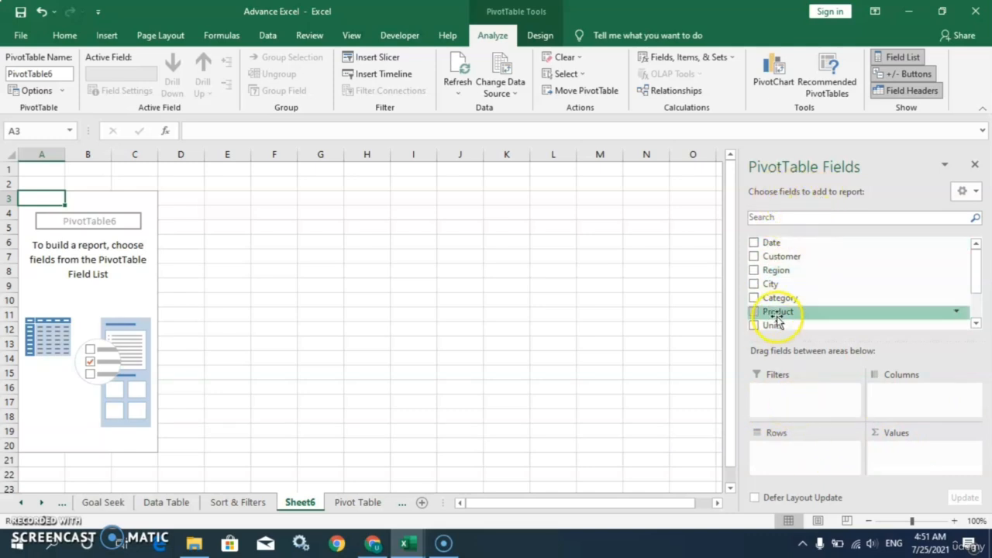
Put City in Rows, Sum of Total in Values and Category in Columns
{"action": "left_click", "coordinate": [976, 299]}
{"action": "left_click_drag", "start_coordinate": [976, 300], "coordinate": [976, 277]}
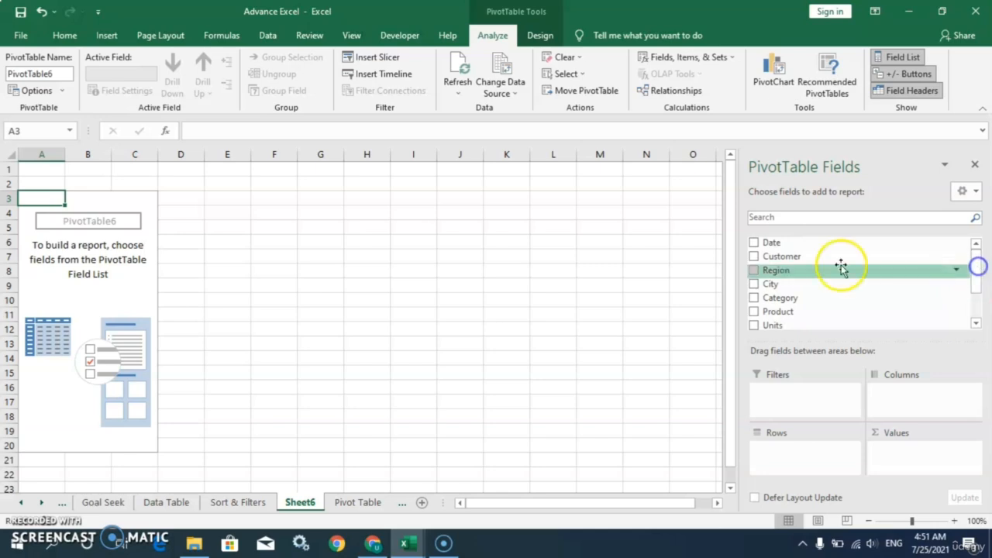
{"action": "left_click_drag", "start_coordinate": [769, 285], "coordinate": [786, 453]}
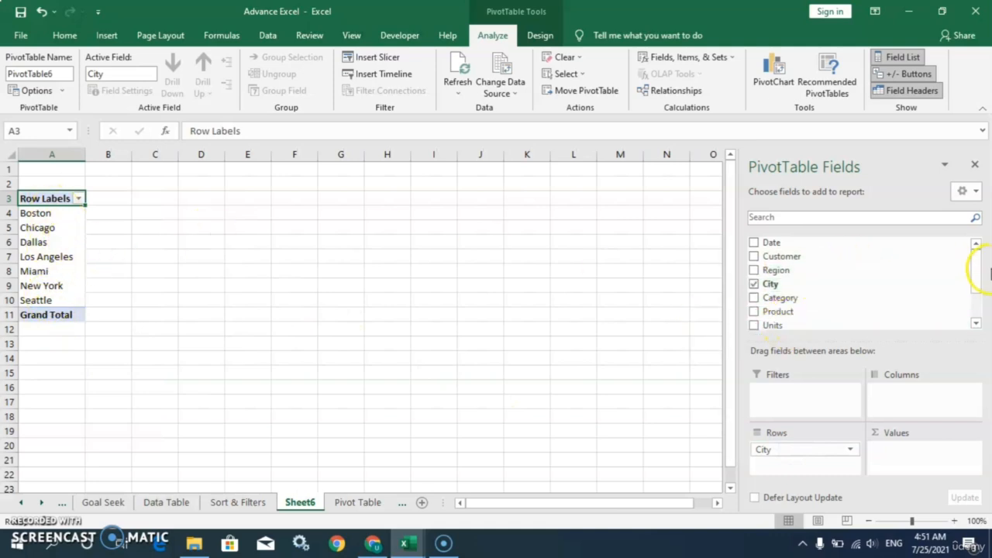
{"action": "left_click_drag", "start_coordinate": [973, 266], "coordinate": [973, 290]}
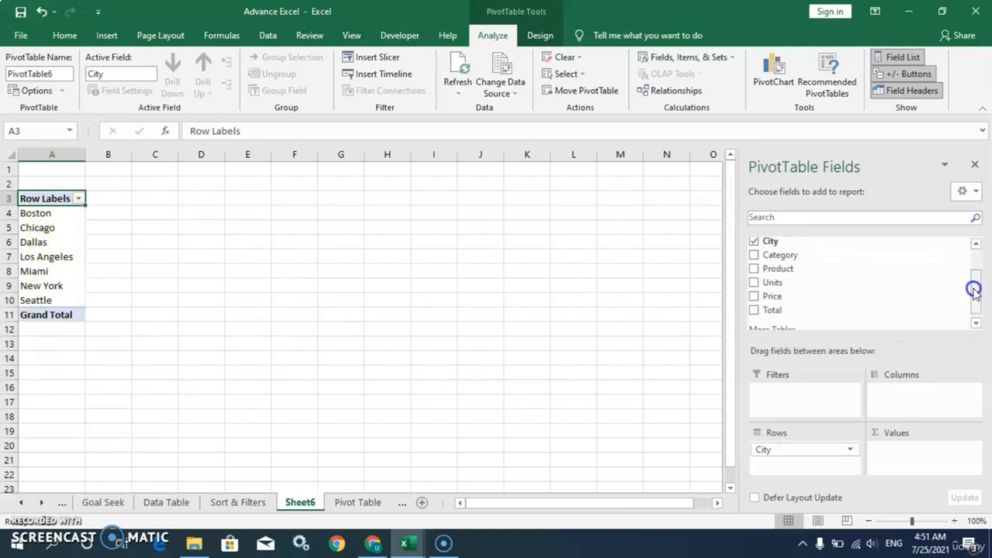
{"action": "left_click_drag", "start_coordinate": [773, 314], "coordinate": [898, 454]}
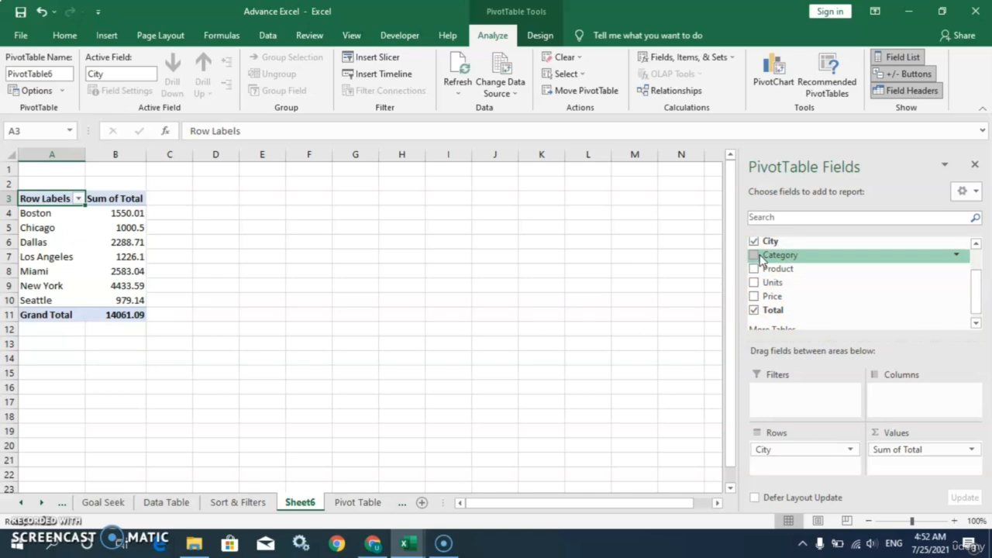
{"action": "left_click_drag", "start_coordinate": [760, 260], "coordinate": [912, 399]}
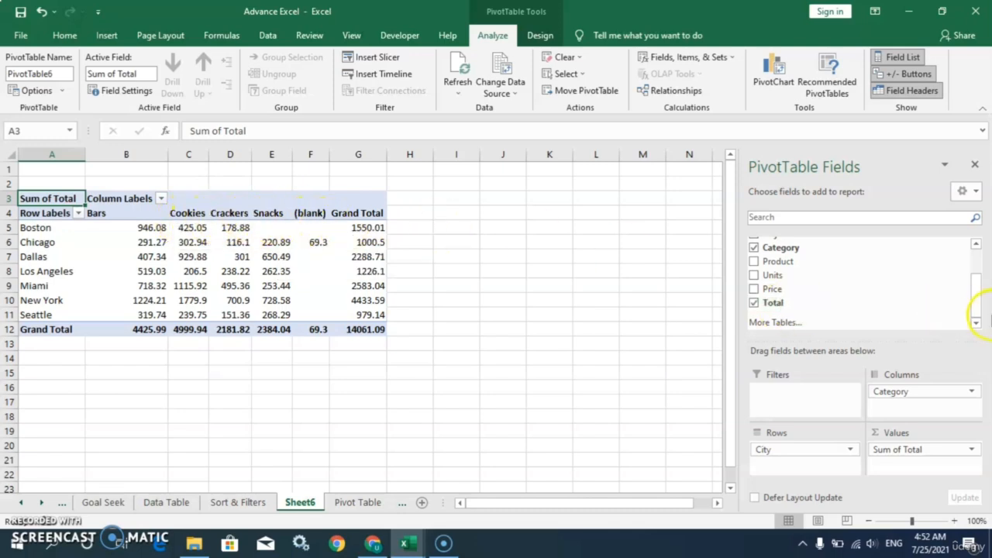
Nest Customer under City in the rows and add Date as a report filter
{"action": "left_click_drag", "start_coordinate": [974, 303], "coordinate": [974, 268]}
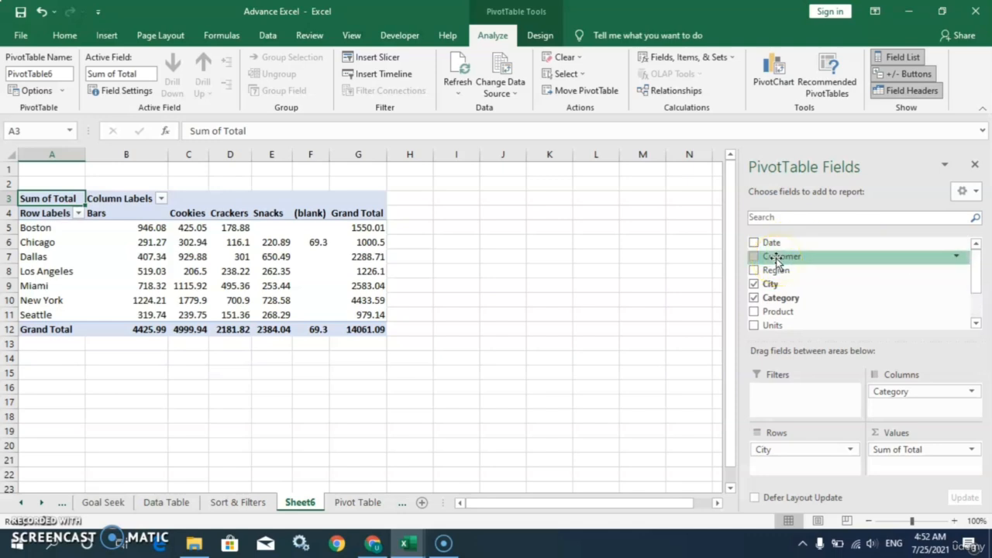
{"action": "left_click_drag", "start_coordinate": [776, 261], "coordinate": [775, 465]}
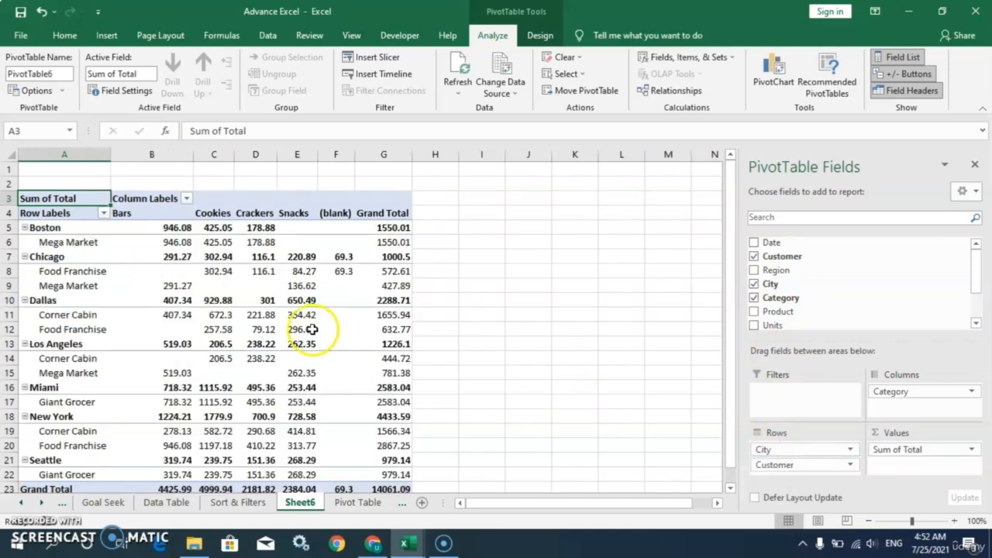
{"action": "mouse_move", "coordinate": [974, 283]}
{"action": "left_mouse_down"}
{"action": "mouse_move", "coordinate": [975, 304]}
{"action": "mouse_move", "coordinate": [976, 266]}
{"action": "left_mouse_up"}
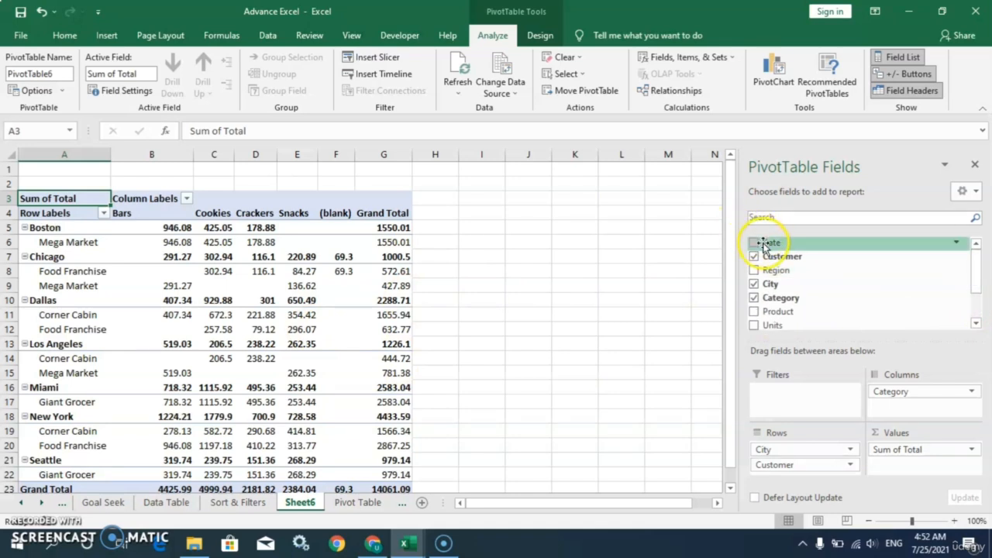
{"action": "left_click_drag", "start_coordinate": [763, 245], "coordinate": [787, 394]}
Add Product and Region as report filters beside Date, then click an empty cell
{"action": "left_click", "coordinate": [784, 270]}
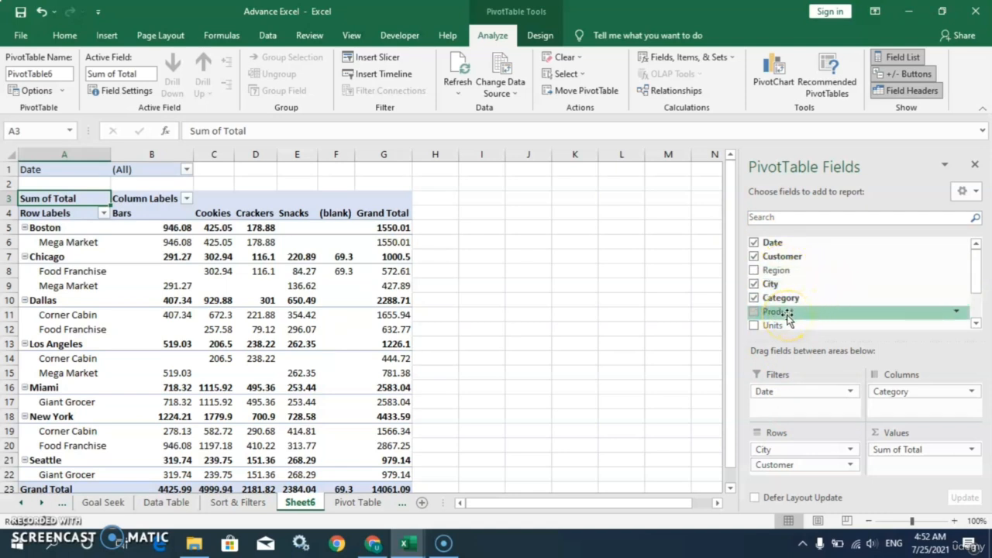
{"action": "left_click_drag", "start_coordinate": [787, 313], "coordinate": [785, 408]}
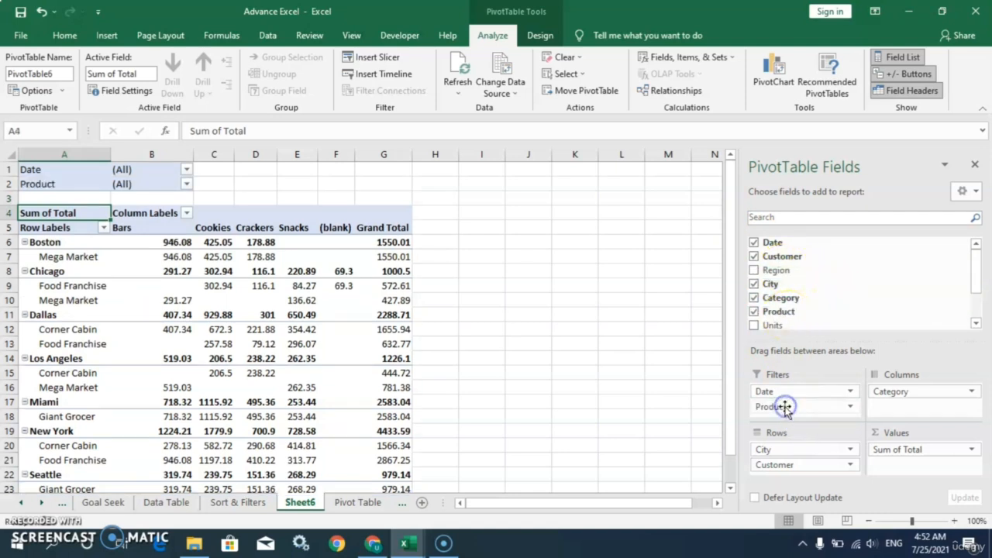
{"action": "left_click_drag", "start_coordinate": [777, 269], "coordinate": [784, 420]}
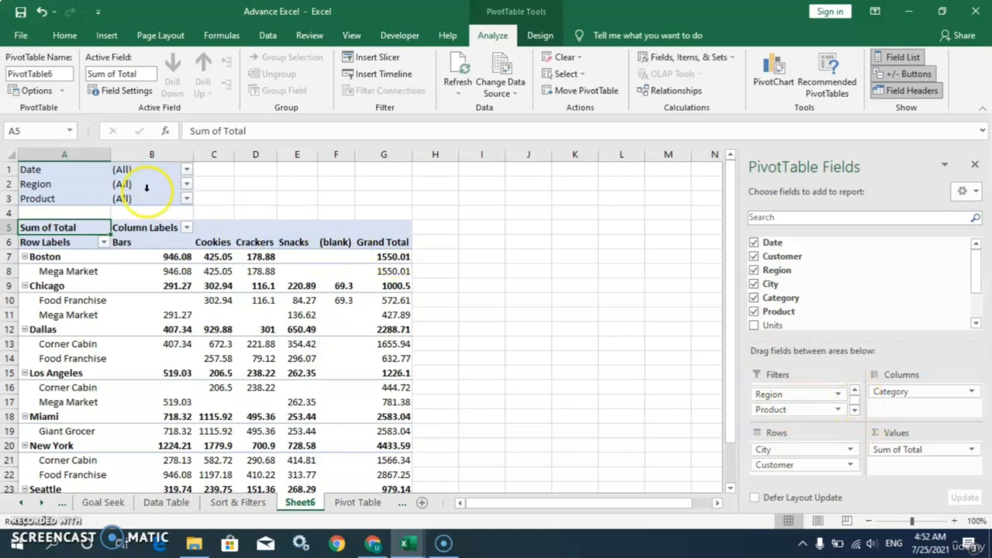
{"action": "left_click", "coordinate": [261, 172]}
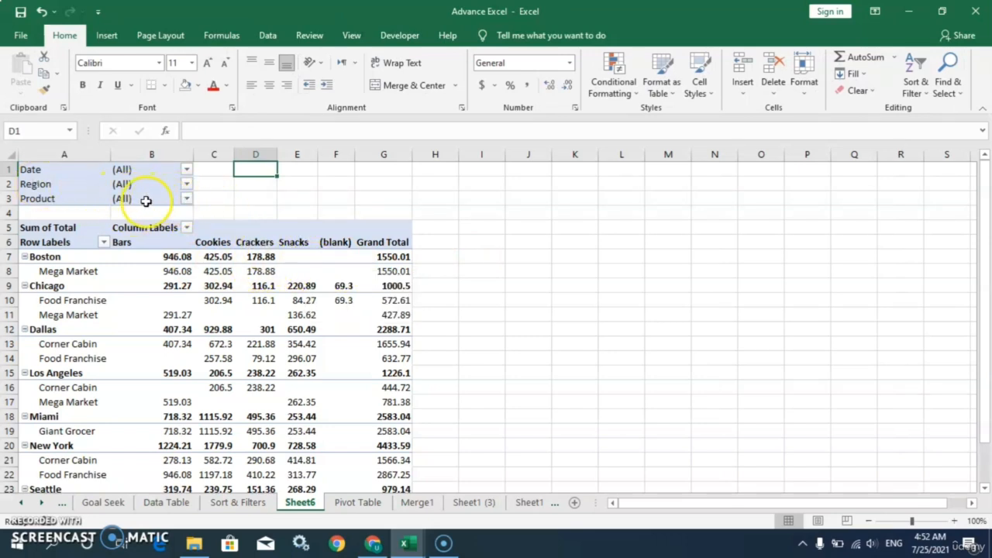
Set the Region filter to East, leaving only Boston and New York
{"action": "left_click", "coordinate": [186, 186]}
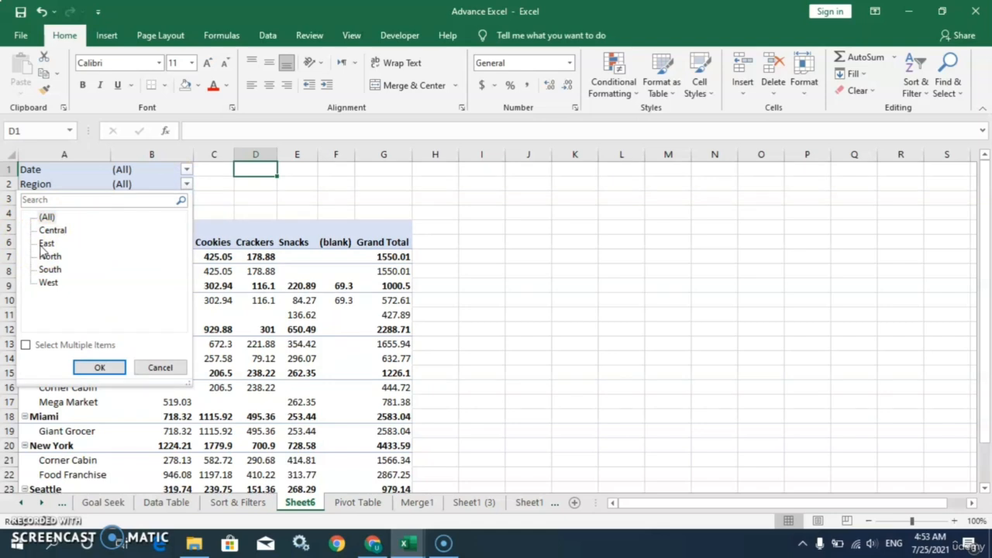
{"action": "left_click", "coordinate": [80, 368]}
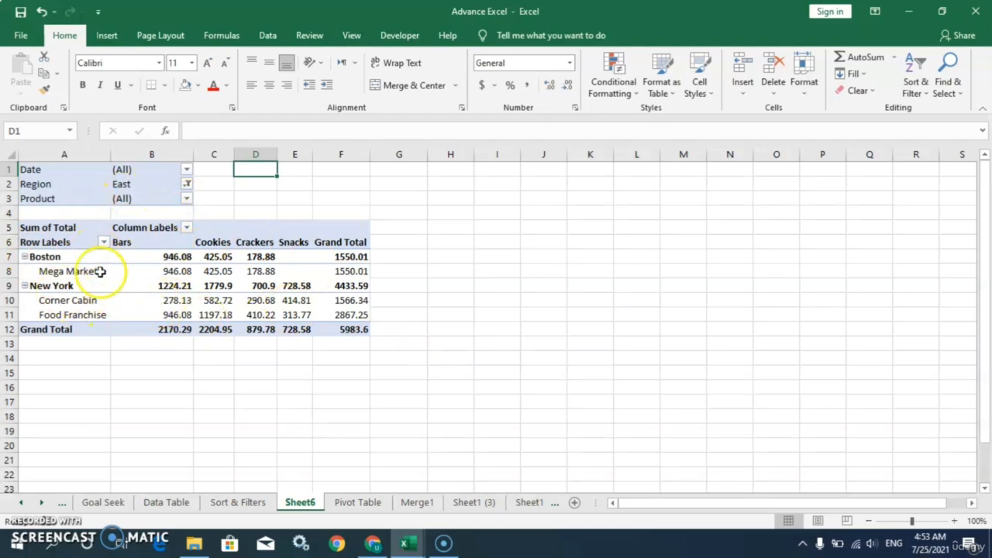
{"action": "left_click", "coordinate": [44, 257]}
{"action": "left_click", "coordinate": [56, 289]}
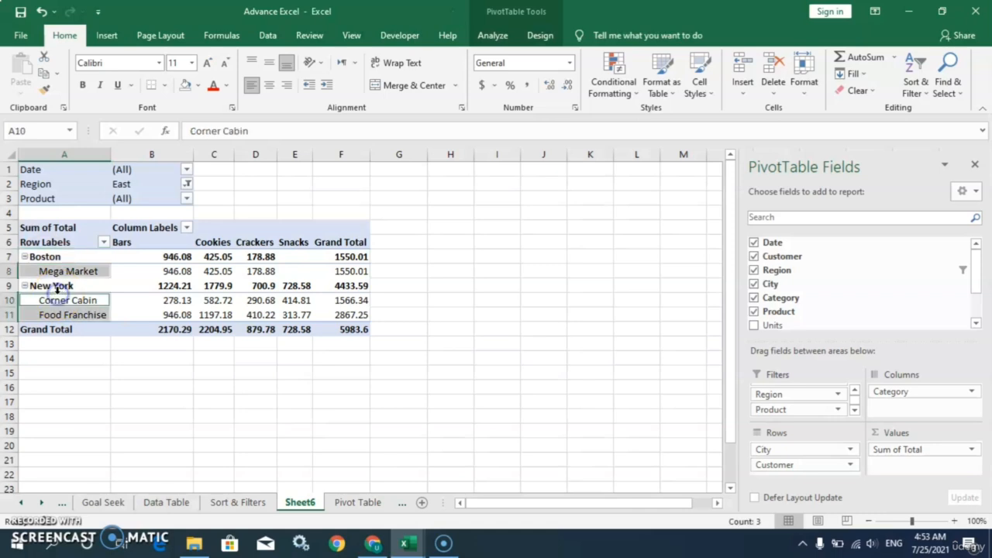
{"action": "left_click", "coordinate": [53, 286]}
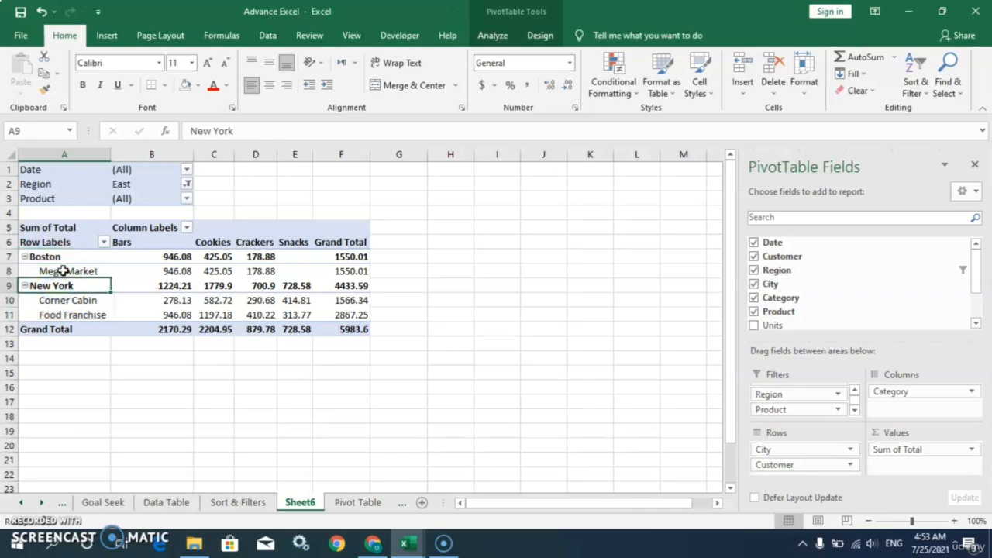
{"action": "left_click", "coordinate": [63, 271]}
{"action": "left_click", "coordinate": [62, 302]}
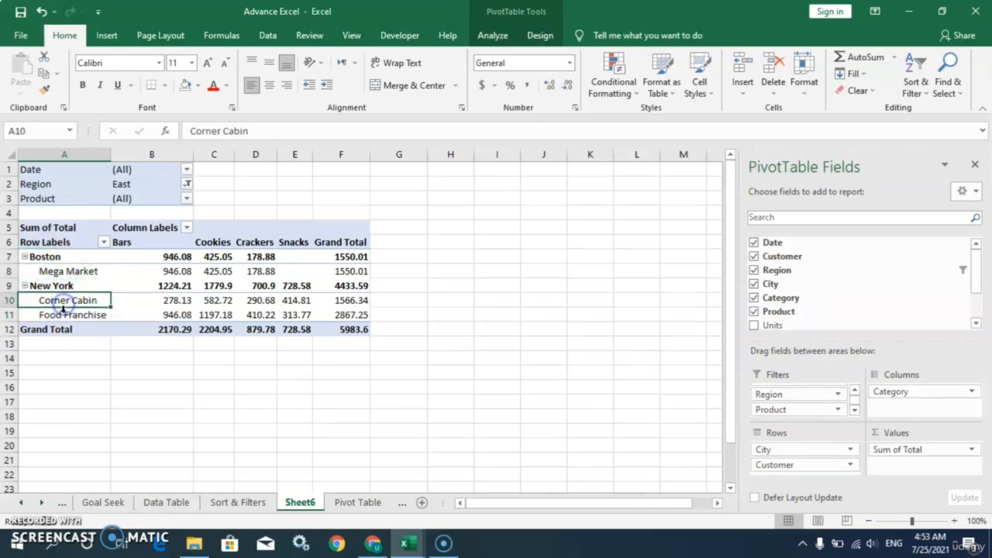
{"action": "left_click", "coordinate": [158, 244]}
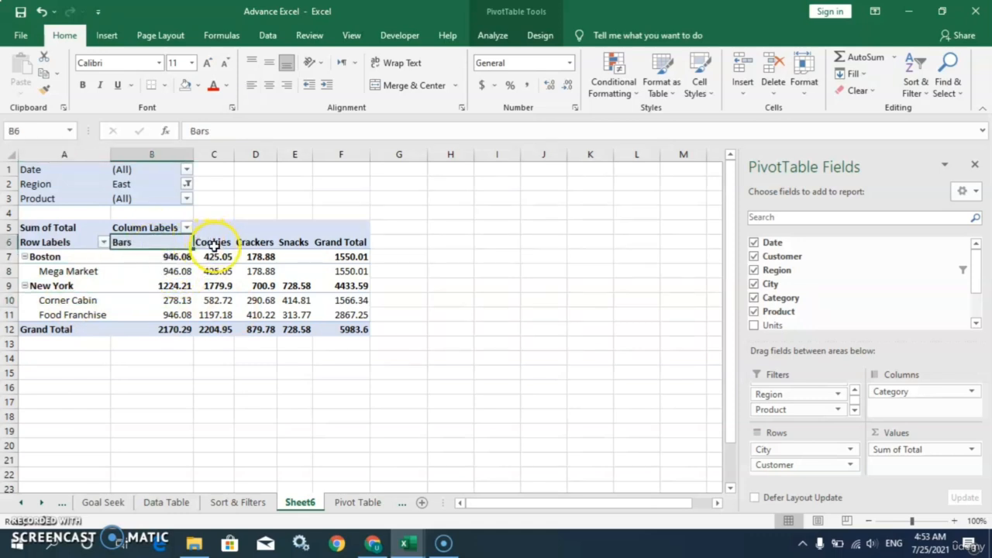
{"action": "left_click", "coordinate": [215, 242]}
{"action": "left_click", "coordinate": [261, 243]}
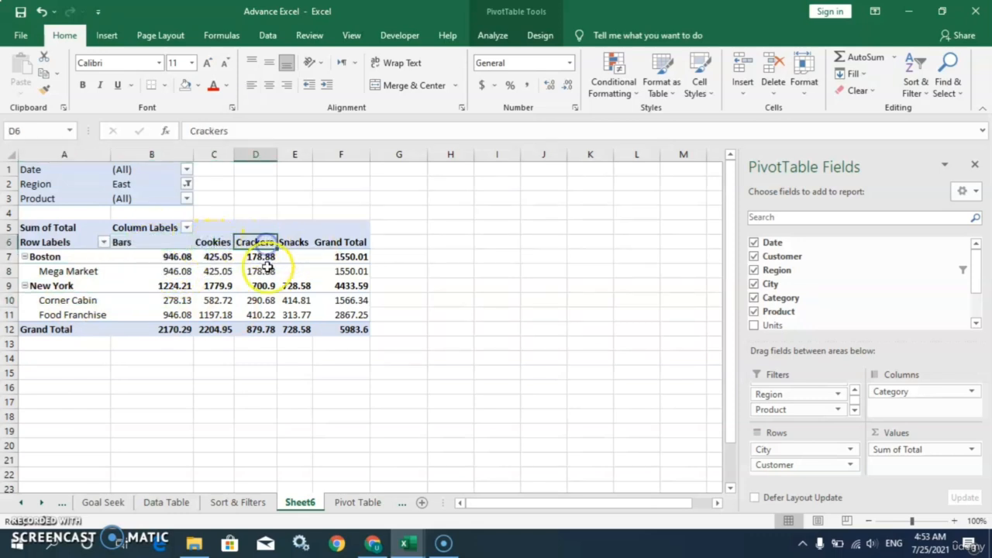
{"action": "left_click", "coordinate": [347, 271]}
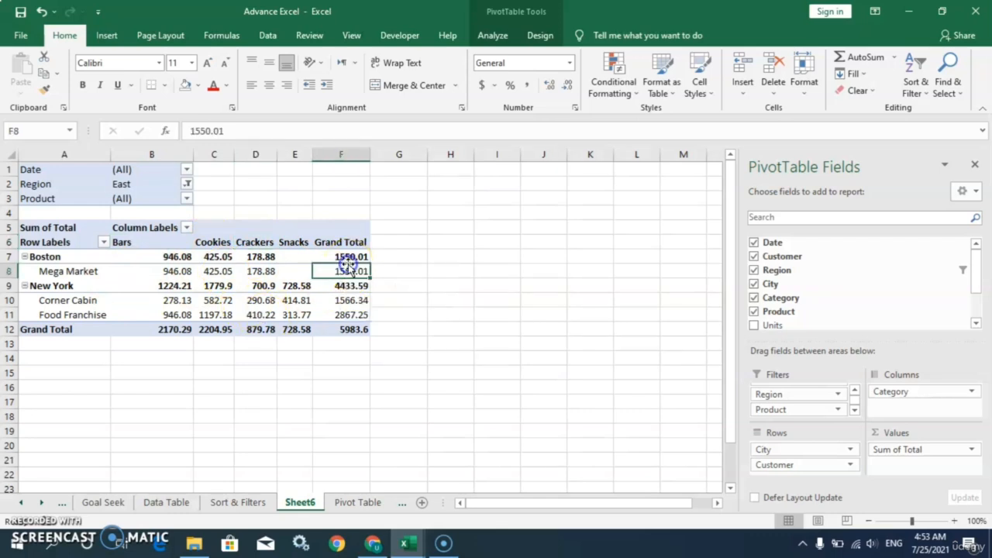
{"action": "left_click", "coordinate": [45, 257]}
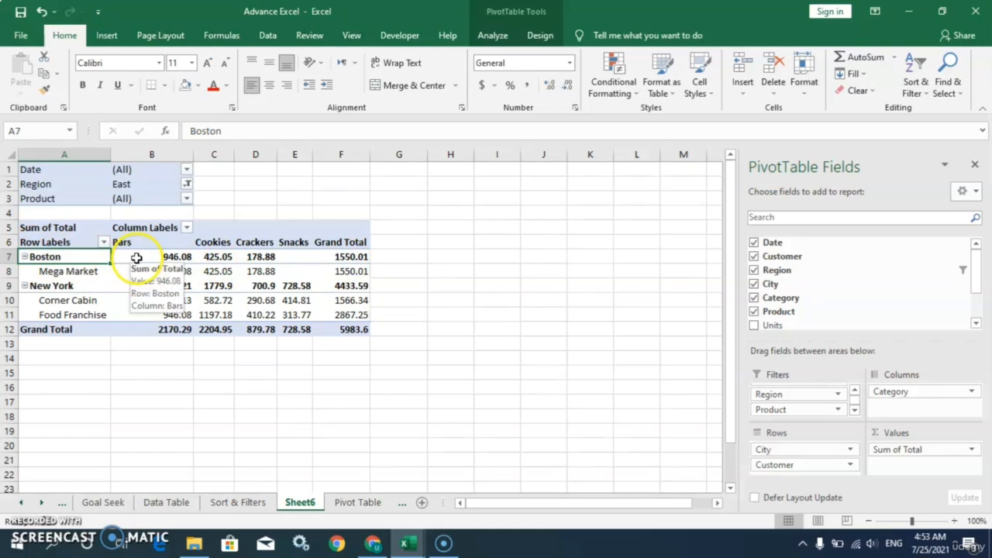
{"action": "left_click", "coordinate": [190, 256]}
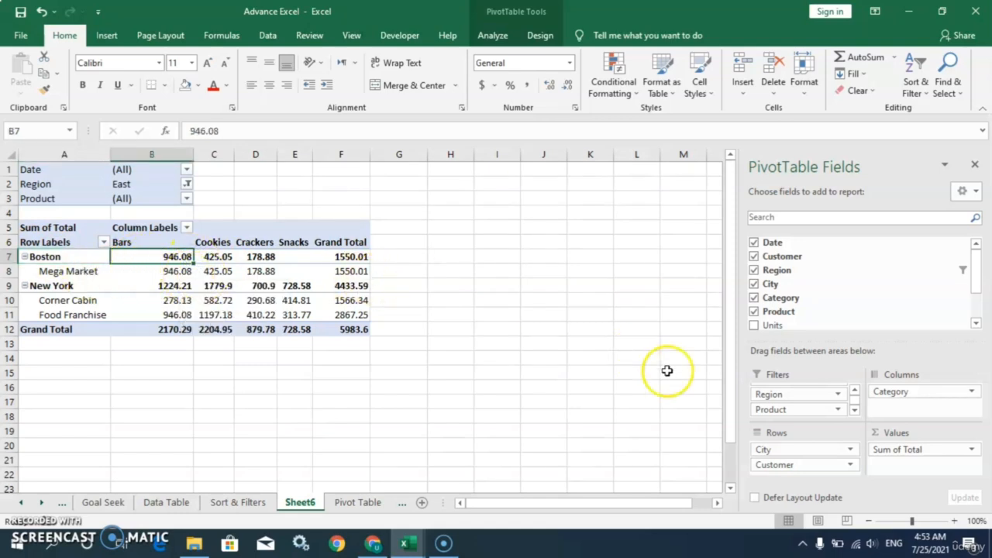
Switch Total's summary to Count and check New York's counts (Bars 4, Cookies 11)
{"action": "left_click", "coordinate": [973, 452]}
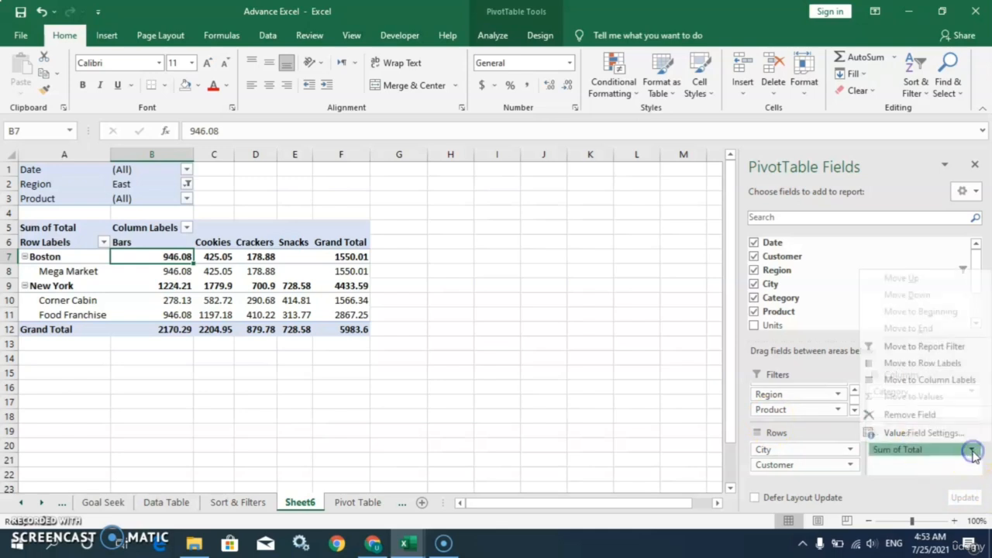
{"action": "left_click", "coordinate": [914, 433]}
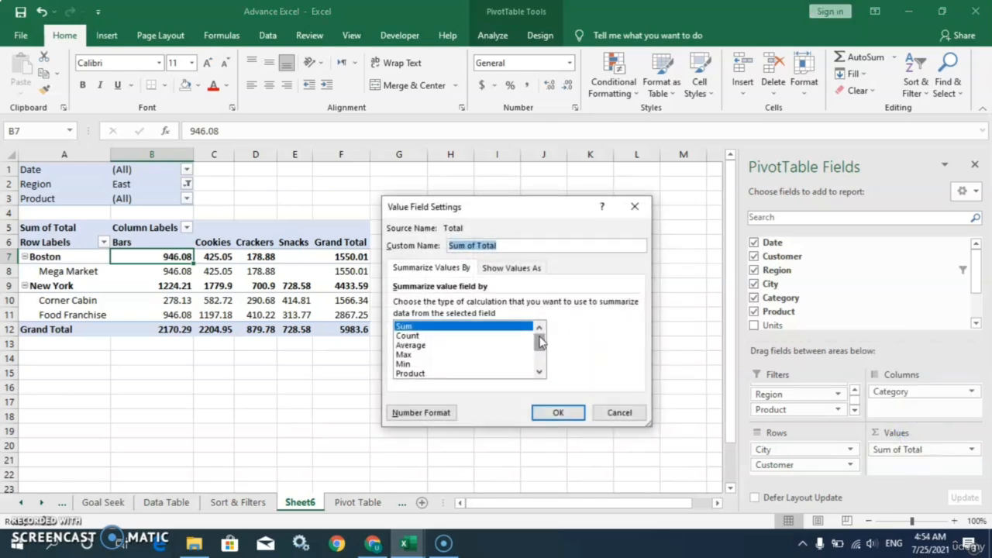
{"action": "mouse_move", "coordinate": [539, 336]}
{"action": "left_mouse_down"}
{"action": "mouse_move", "coordinate": [540, 368]}
{"action": "mouse_move", "coordinate": [540, 338]}
{"action": "left_mouse_up"}
{"action": "left_click", "coordinate": [413, 338]}
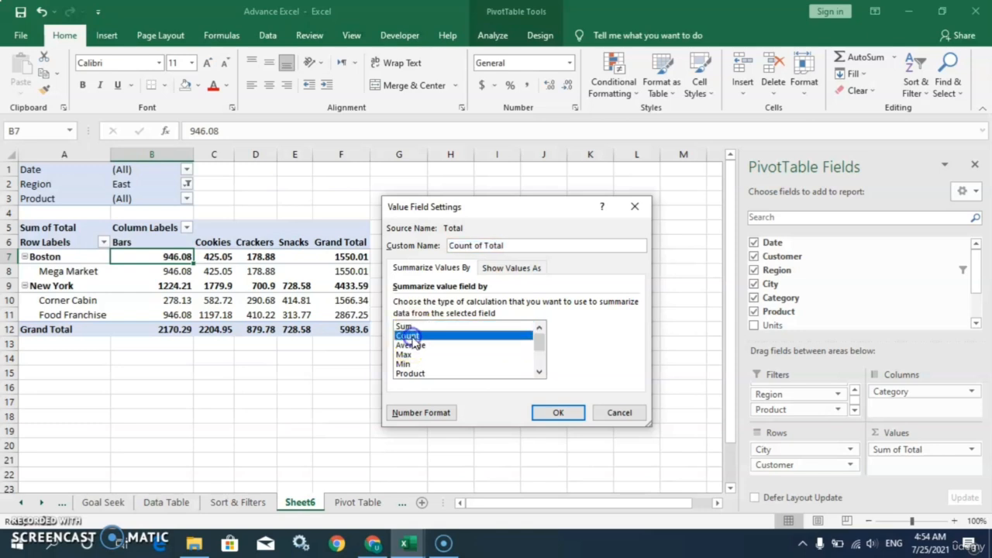
{"action": "left_click", "coordinate": [557, 414]}
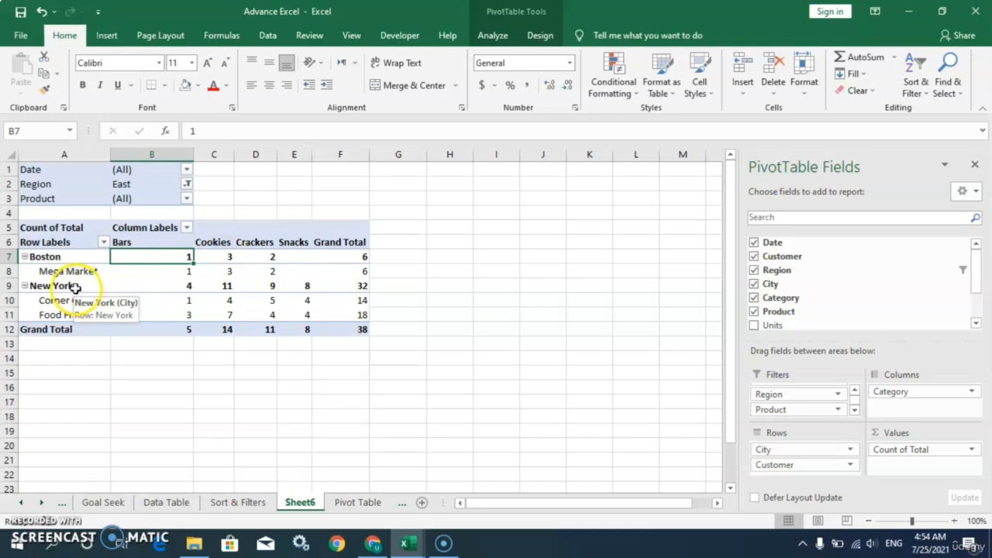
{"action": "left_click", "coordinate": [188, 286]}
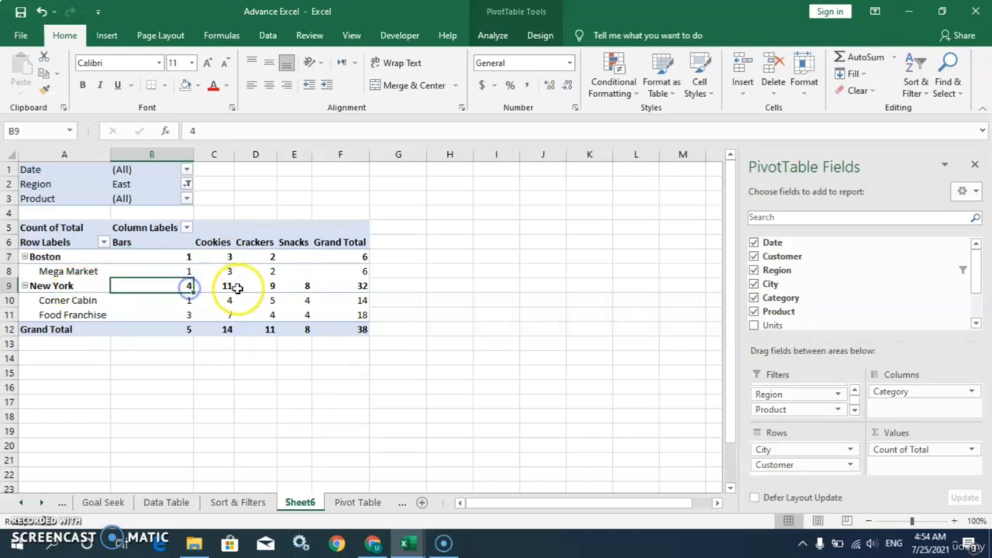
{"action": "left_click", "coordinate": [225, 285]}
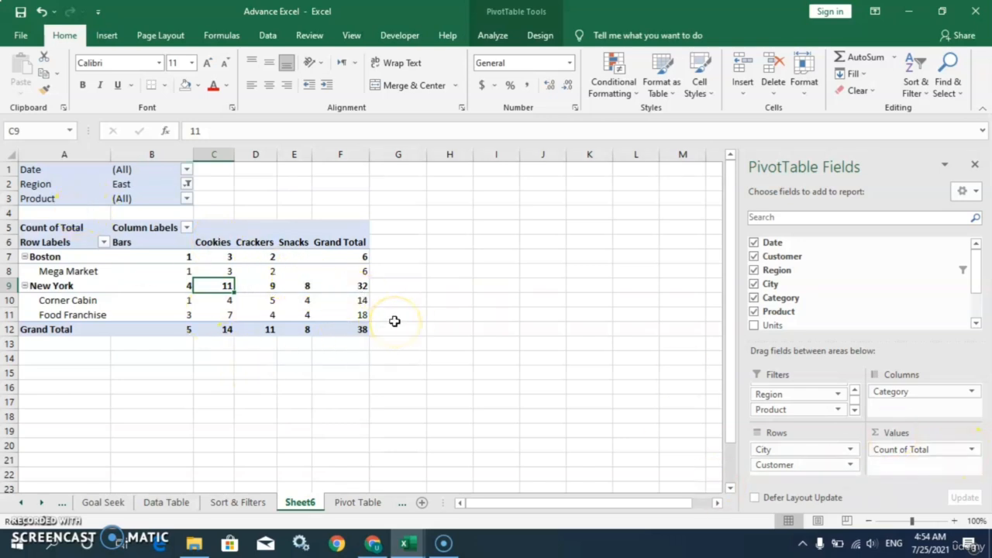
Change the Total field's summary back to Sum
{"action": "left_click", "coordinate": [971, 451]}
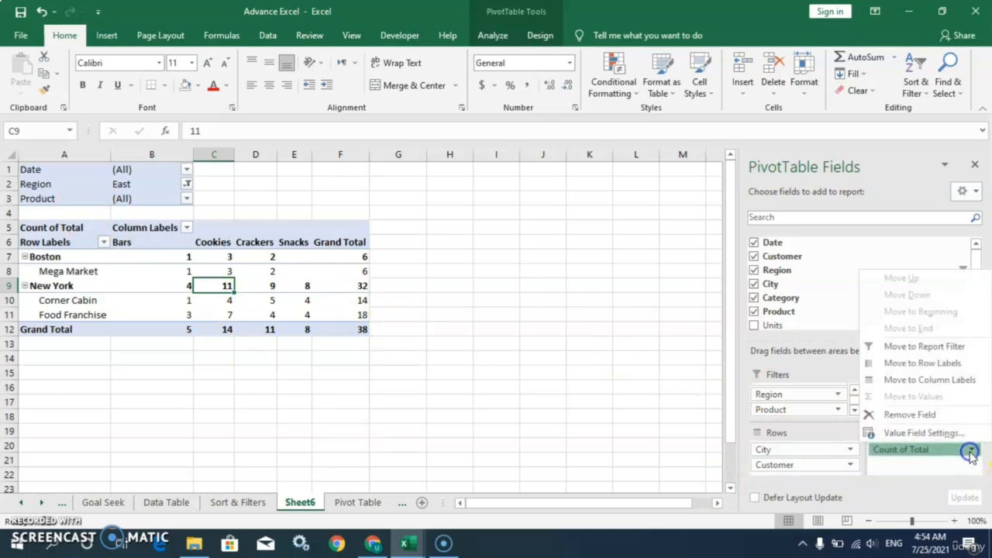
{"action": "left_click", "coordinate": [918, 433]}
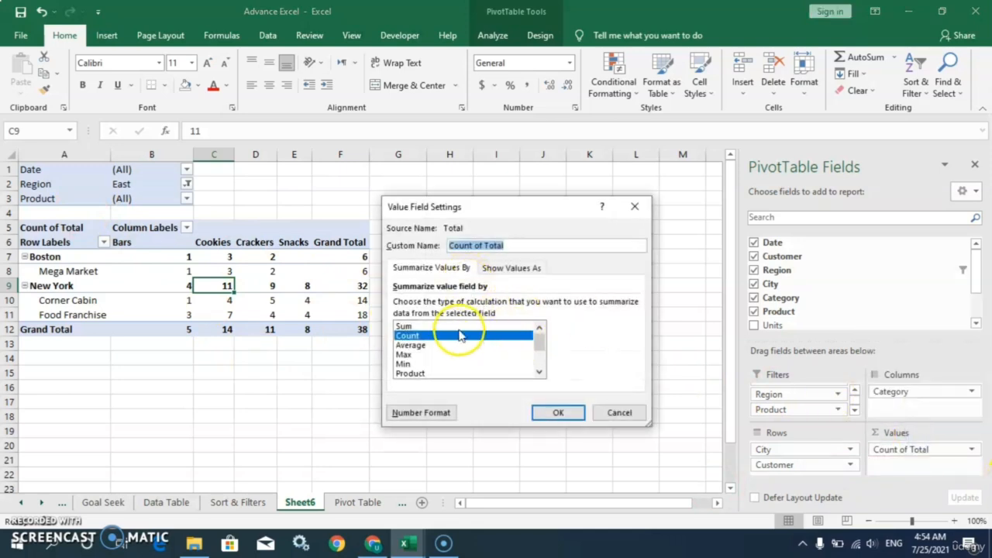
{"action": "left_click", "coordinate": [458, 326]}
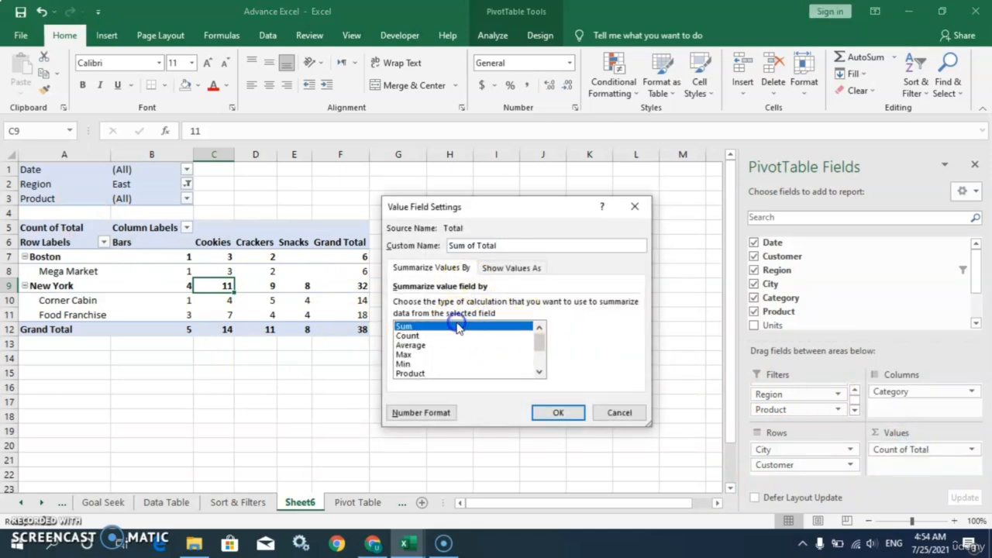
{"action": "left_click", "coordinate": [553, 412]}
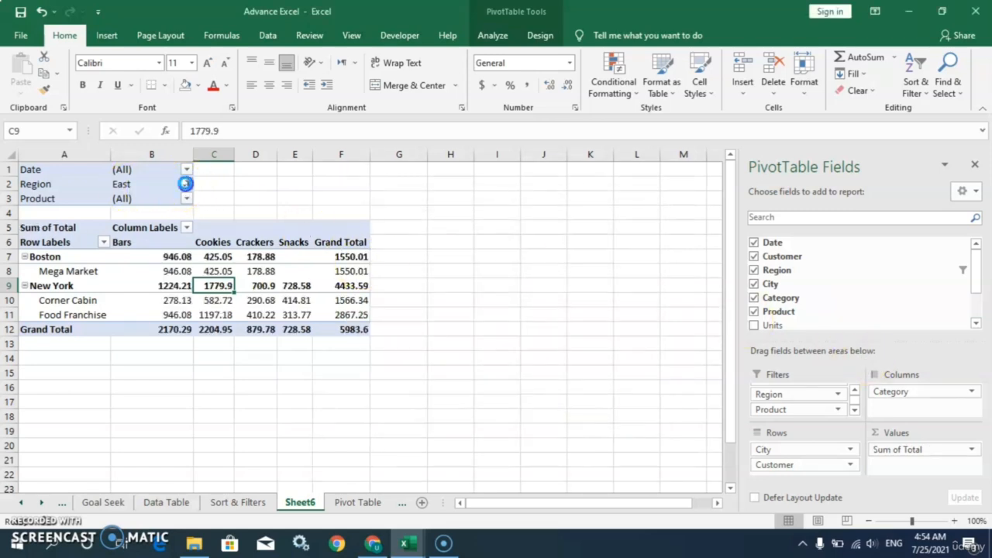
Filter Region to Central, then to South, leaving Dallas and Miami with a 4871.75 total
{"action": "left_click", "coordinate": [185, 183]}
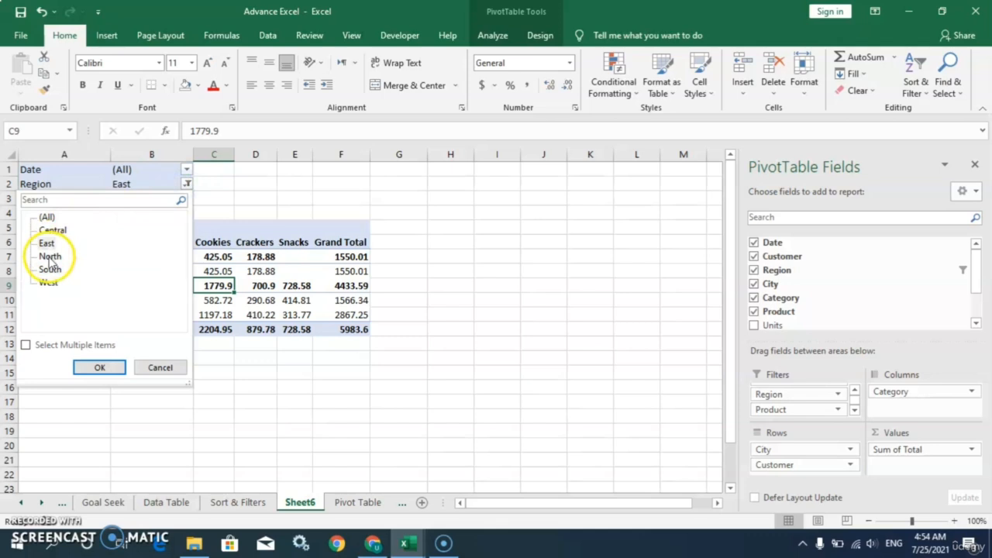
{"action": "left_click", "coordinate": [99, 370]}
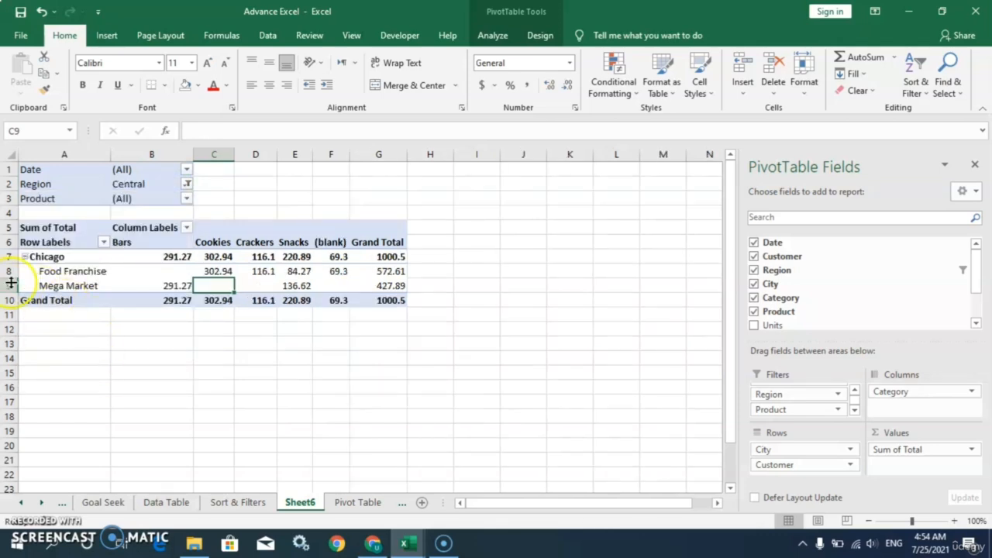
{"action": "left_click", "coordinate": [187, 184]}
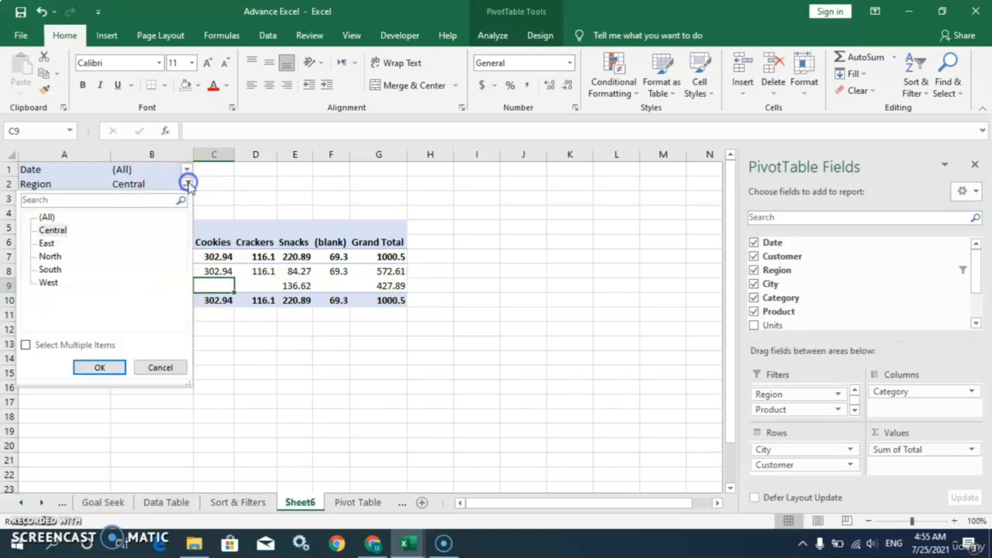
{"action": "left_click", "coordinate": [51, 271]}
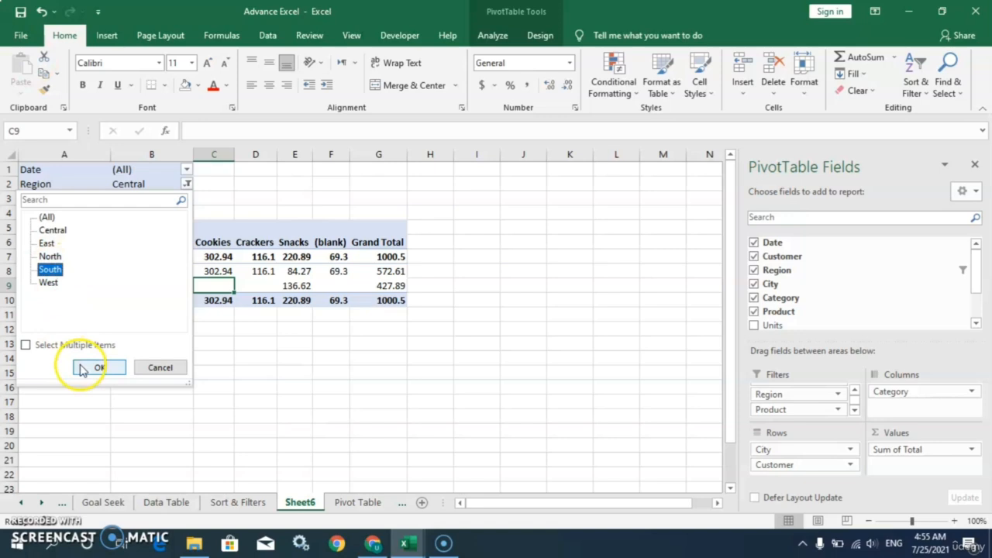
{"action": "left_click", "coordinate": [82, 369]}
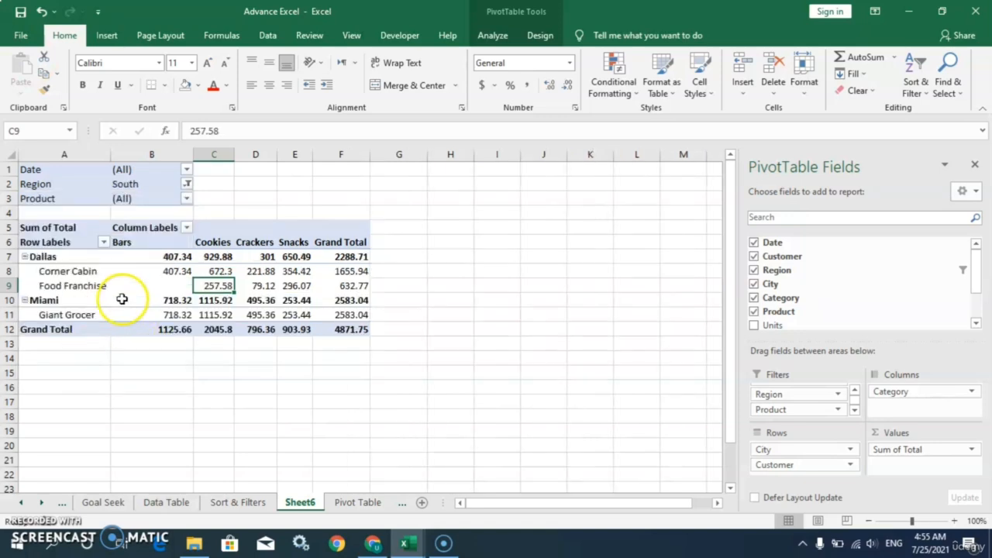
{"action": "left_click", "coordinate": [147, 389]}
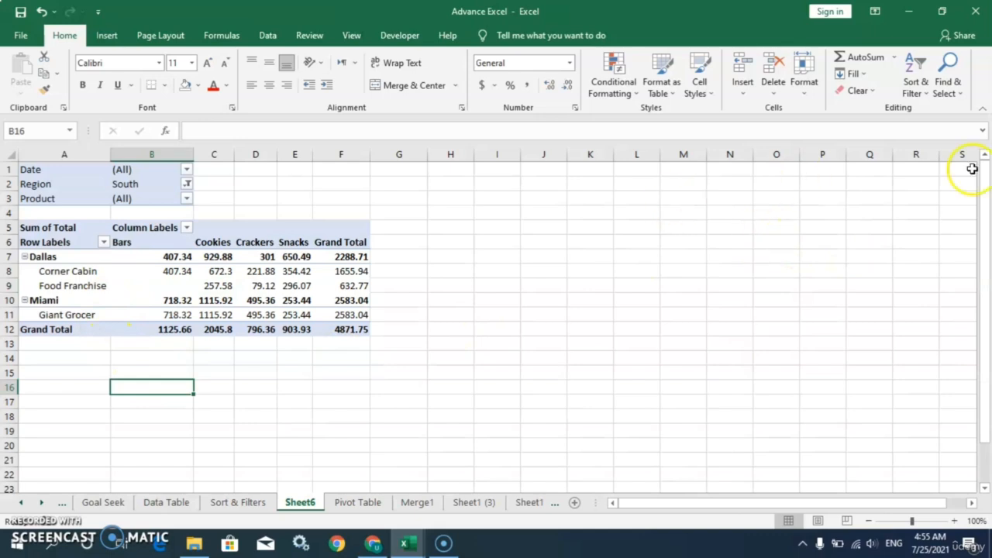
{"action": "left_click", "coordinate": [268, 273]}
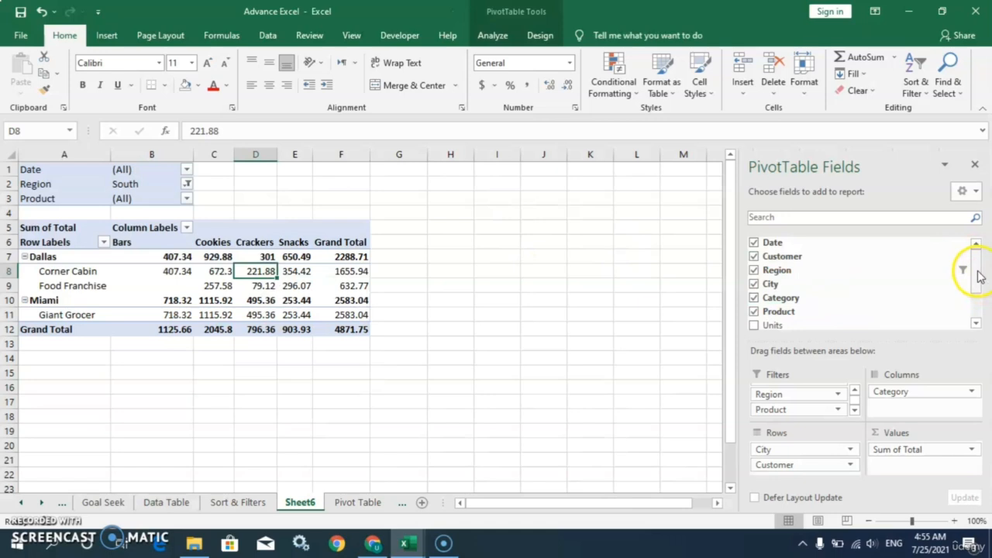
{"action": "left_click_drag", "start_coordinate": [978, 277], "coordinate": [980, 328]}
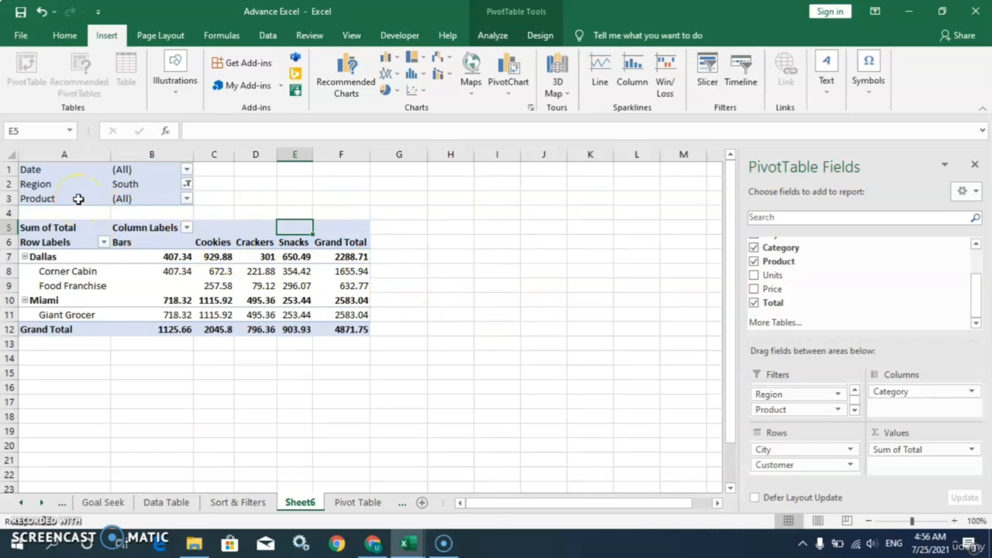
Insert a Clustered Column PivotChart, hide the field list, and position it right of the PivotTable
{"action": "left_click", "coordinate": [511, 89]}
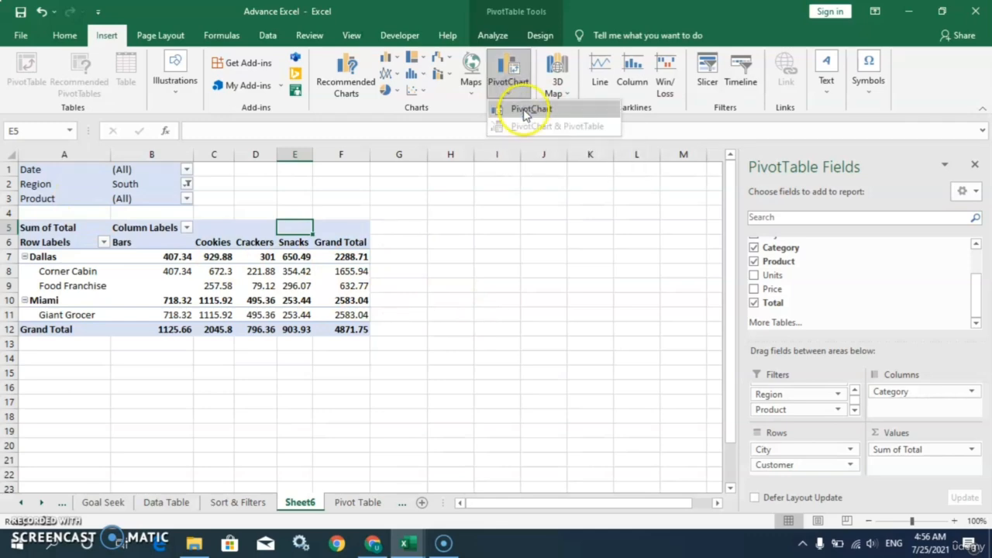
{"action": "left_click", "coordinate": [526, 114]}
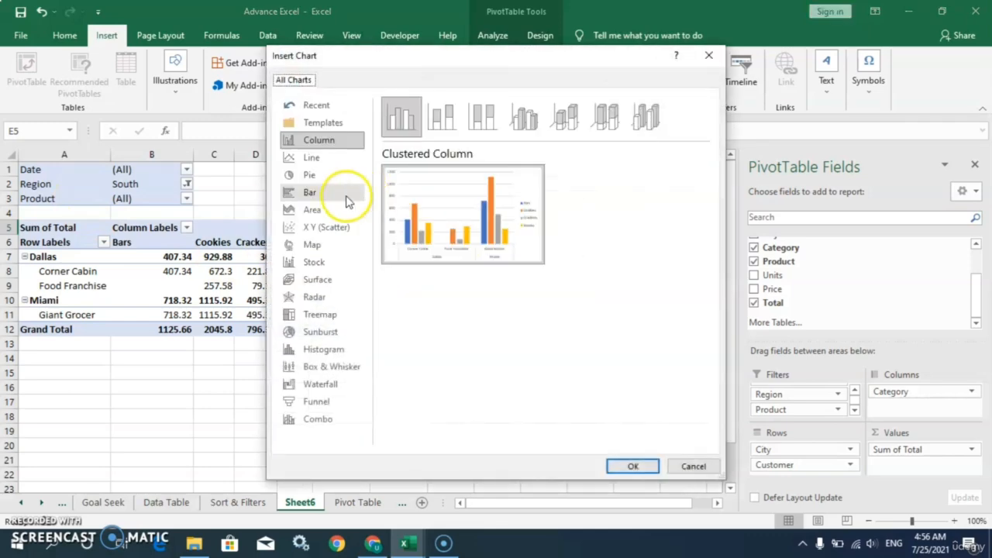
{"action": "mouse_move", "coordinate": [471, 218]}
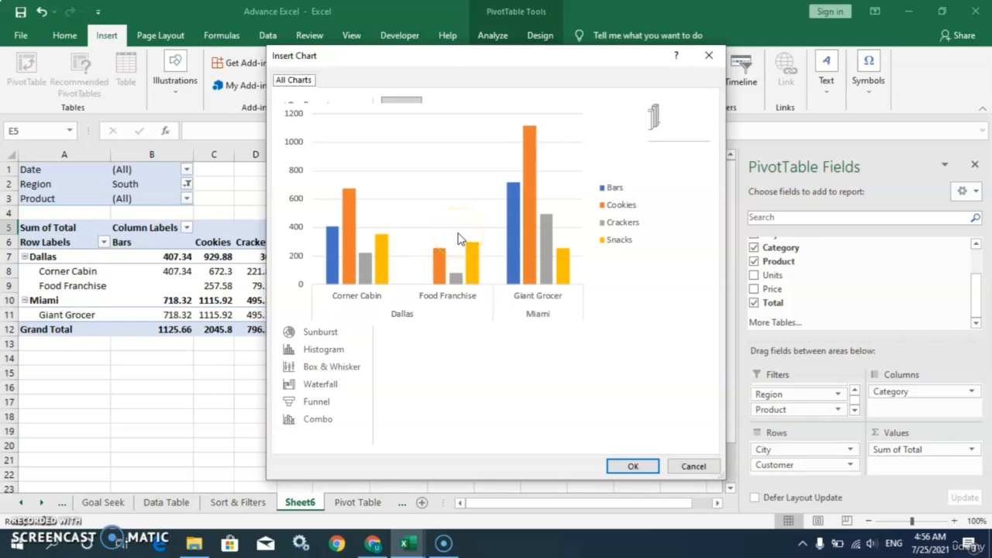
{"action": "left_click", "coordinate": [624, 468]}
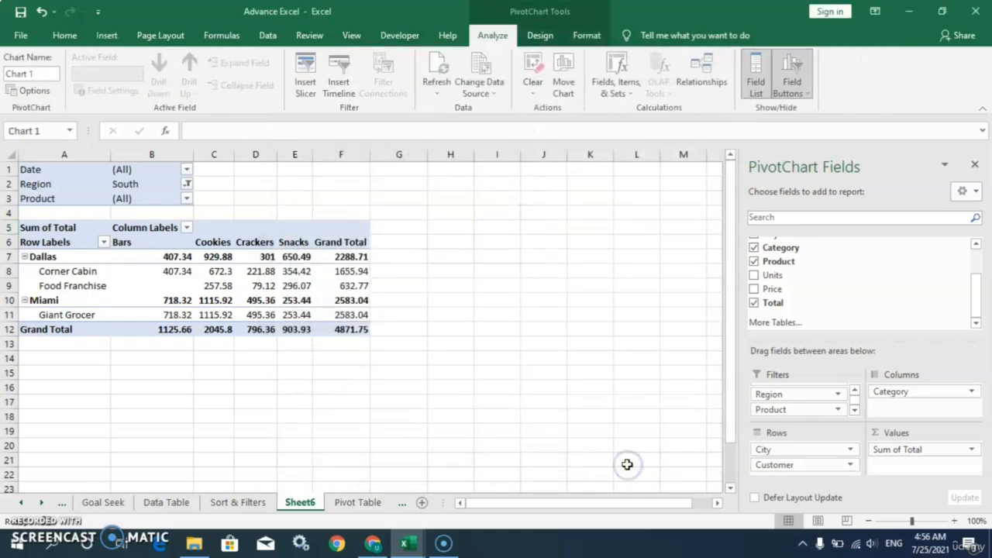
{"action": "left_click_drag", "start_coordinate": [370, 246], "coordinate": [541, 210]}
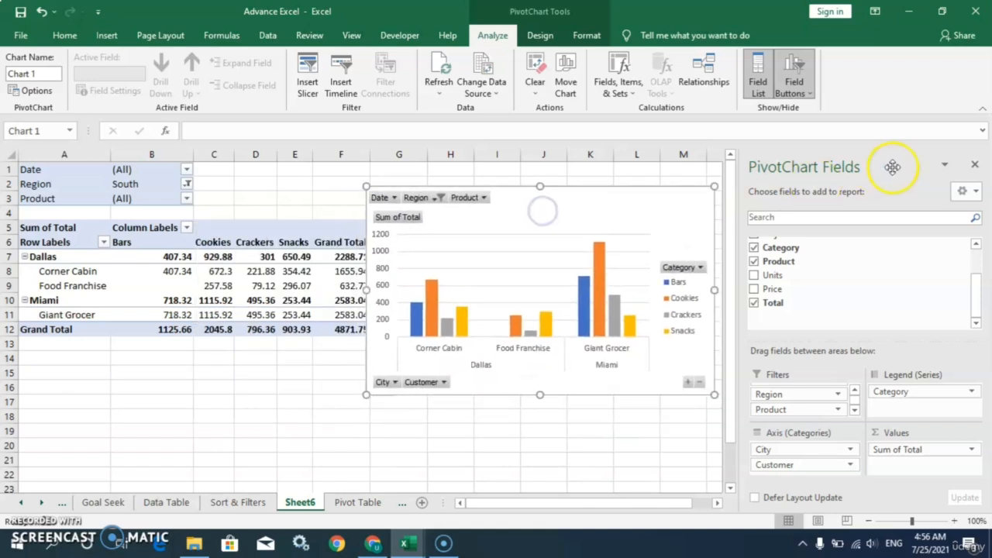
{"action": "left_click", "coordinate": [974, 168]}
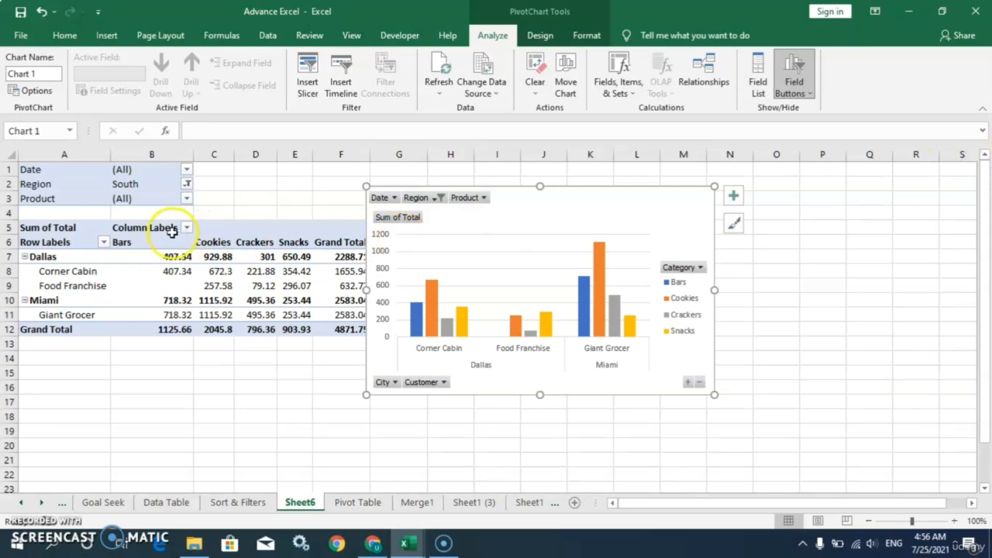
{"action": "left_click_drag", "start_coordinate": [512, 215], "coordinate": [613, 226]}
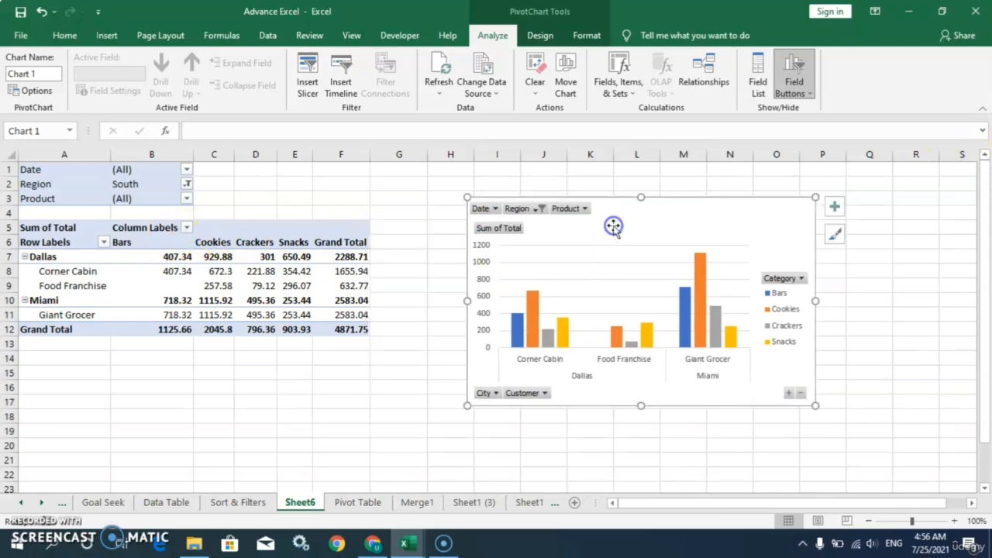
Try excluding Food Franchise and Corner Cabin via the chart's Customer filter, then restore them
{"action": "left_click", "coordinate": [545, 394]}
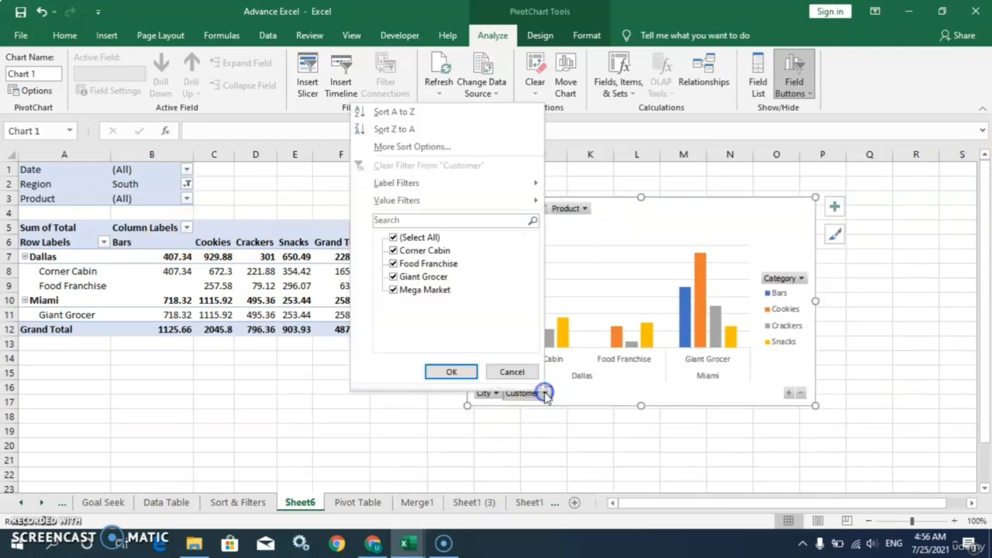
{"action": "left_click", "coordinate": [400, 265]}
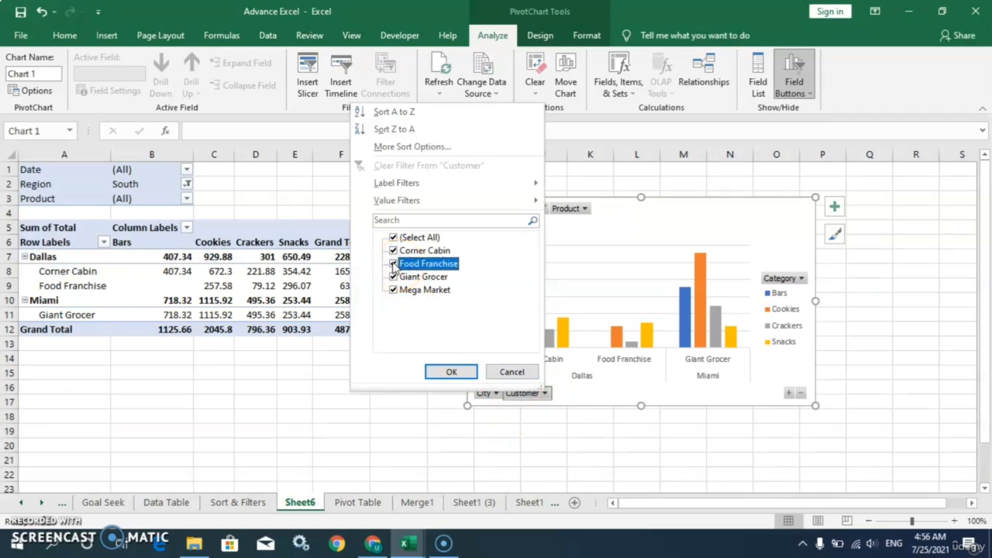
{"action": "left_click", "coordinate": [393, 264]}
{"action": "left_click", "coordinate": [394, 251]}
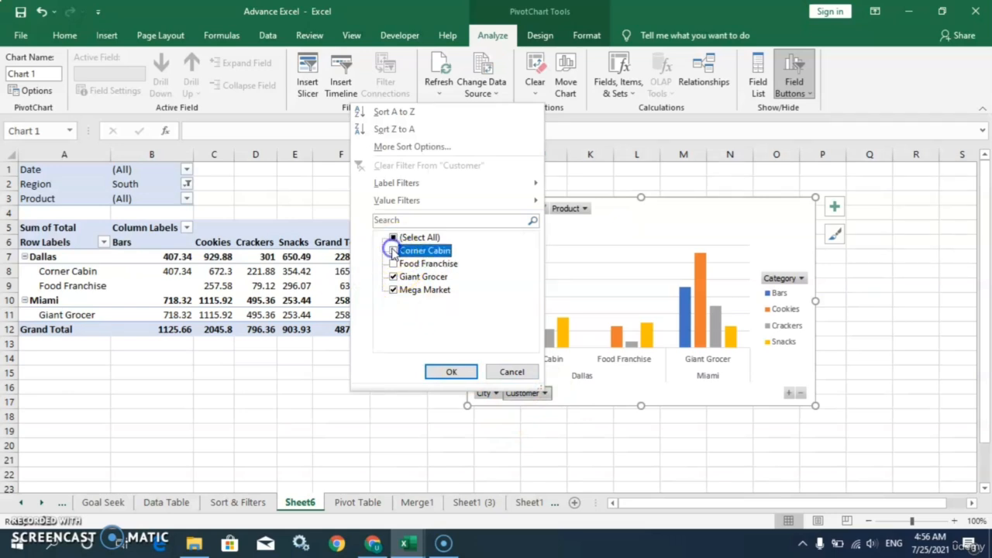
{"action": "left_click", "coordinate": [451, 371]}
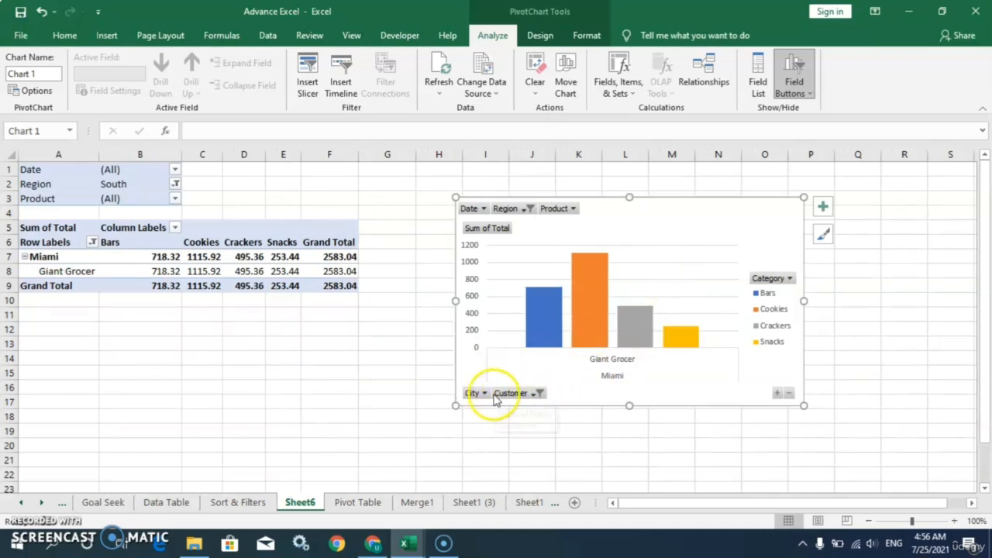
{"action": "left_click", "coordinate": [532, 394]}
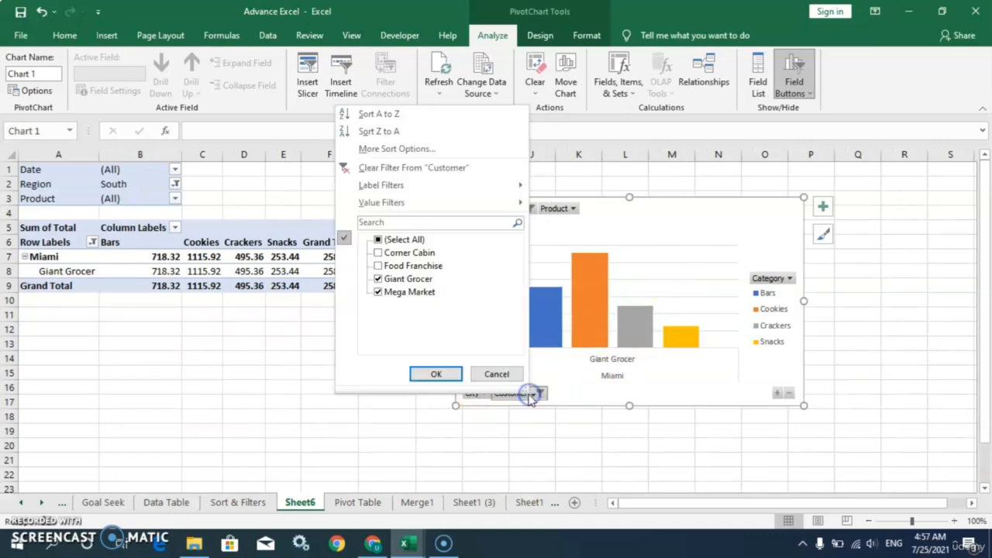
{"action": "left_click", "coordinate": [377, 265]}
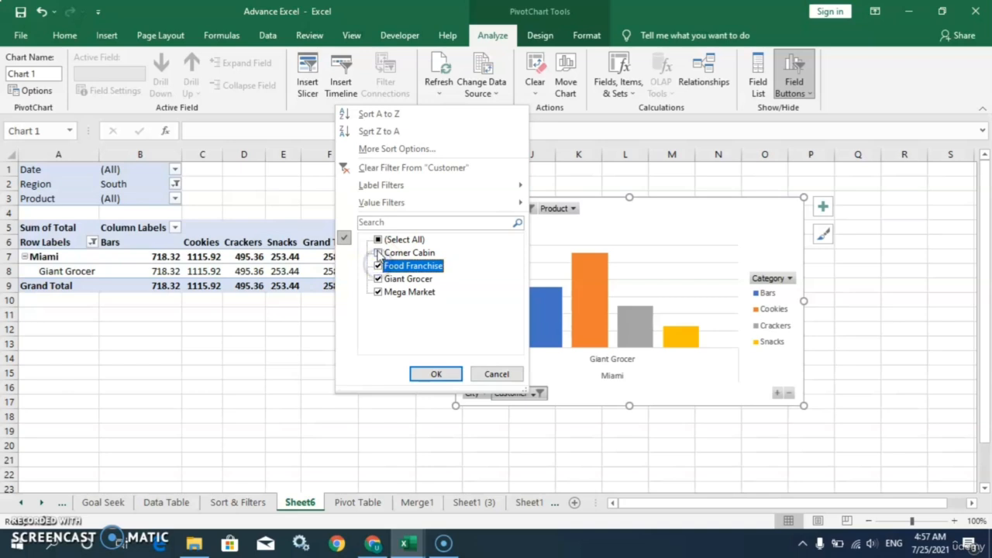
{"action": "left_click", "coordinate": [378, 253]}
{"action": "left_click", "coordinate": [435, 374]}
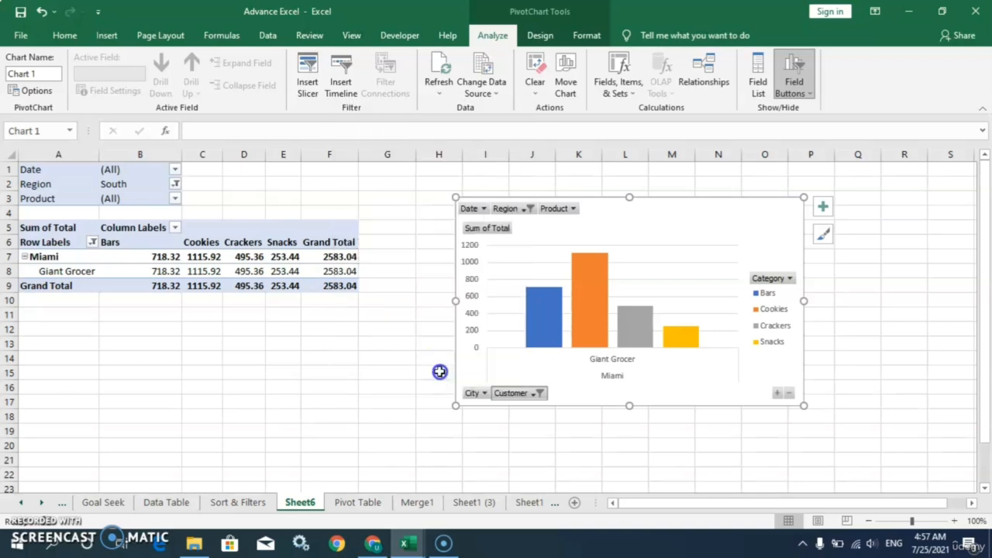
Exclude Chicago, Dallas and Los Angeles in the chart's City filter, leaving Miami at 2583.04
{"action": "left_click", "coordinate": [491, 393]}
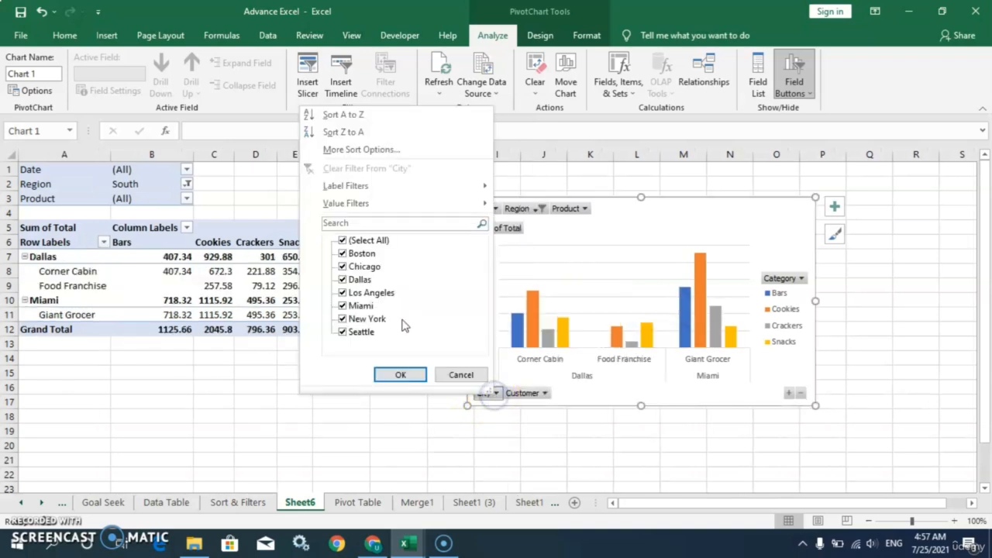
{"action": "left_click", "coordinate": [343, 267]}
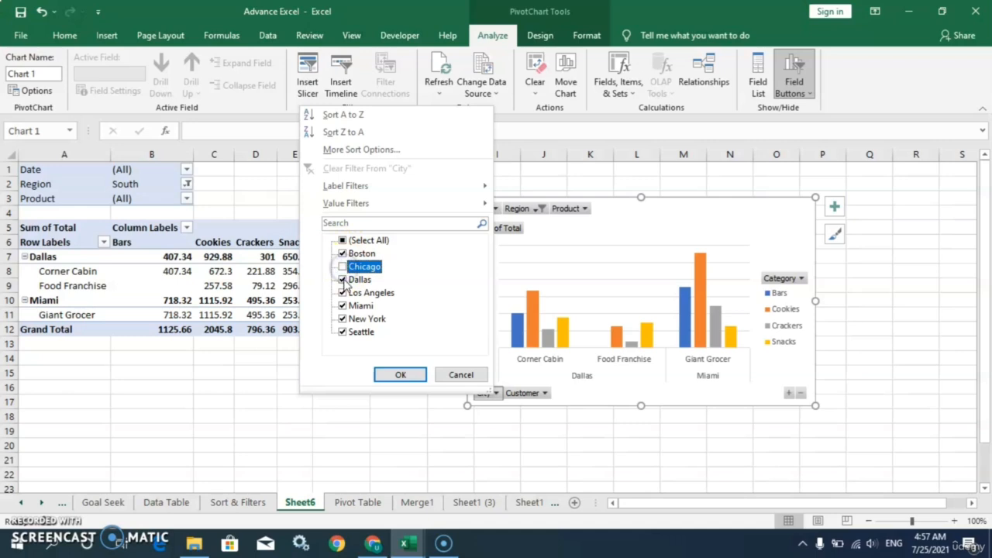
{"action": "left_click", "coordinate": [343, 279]}
{"action": "left_click", "coordinate": [343, 292]}
{"action": "left_click", "coordinate": [393, 375]}
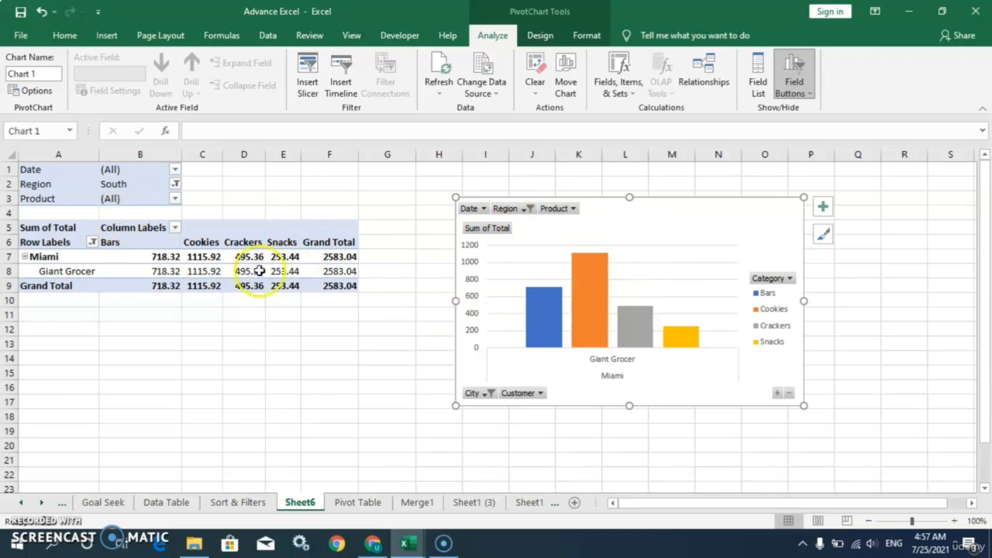
{"action": "key", "text": "Escape"}
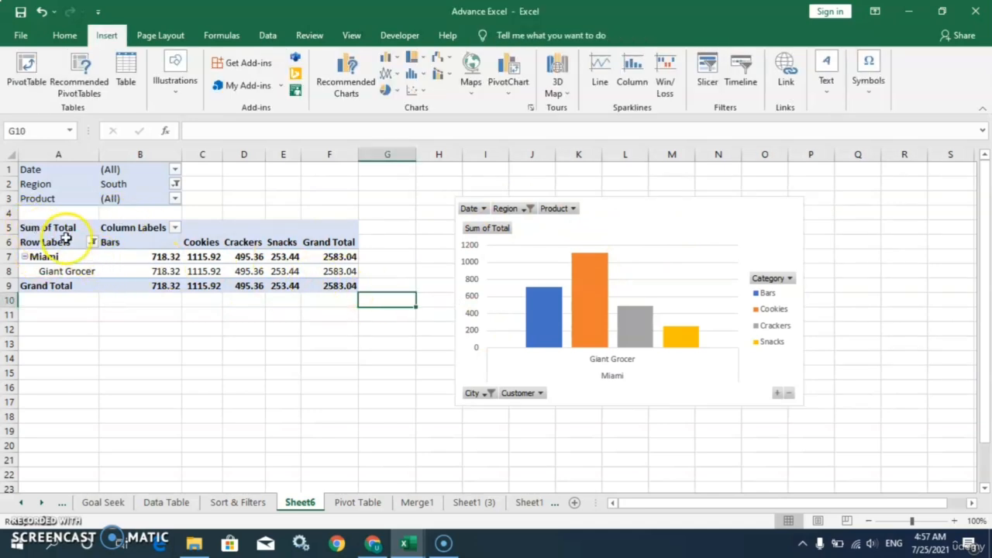
Dismiss the data source prompt and return to the Sort & Filters sales sheet
{"action": "left_click", "coordinate": [80, 86]}
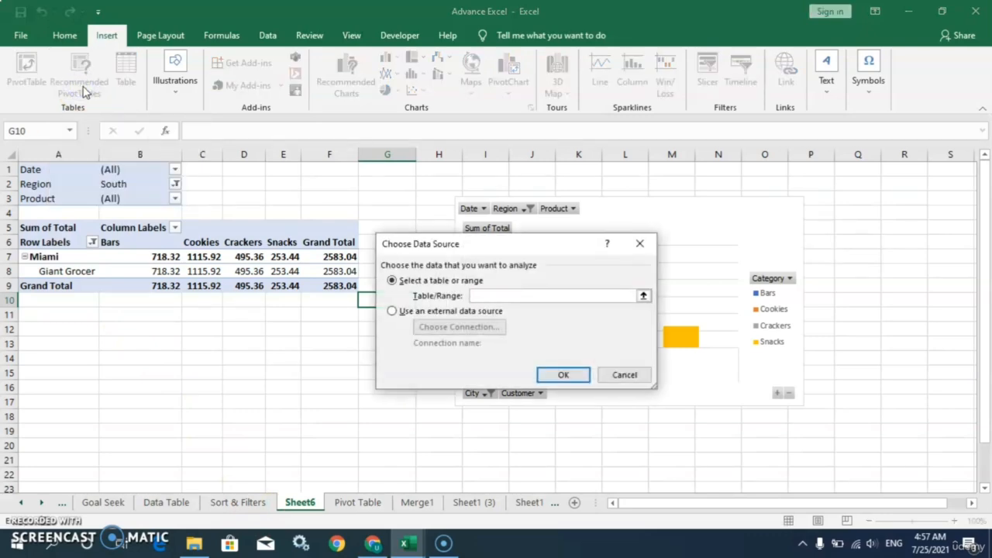
{"action": "left_click", "coordinate": [624, 375]}
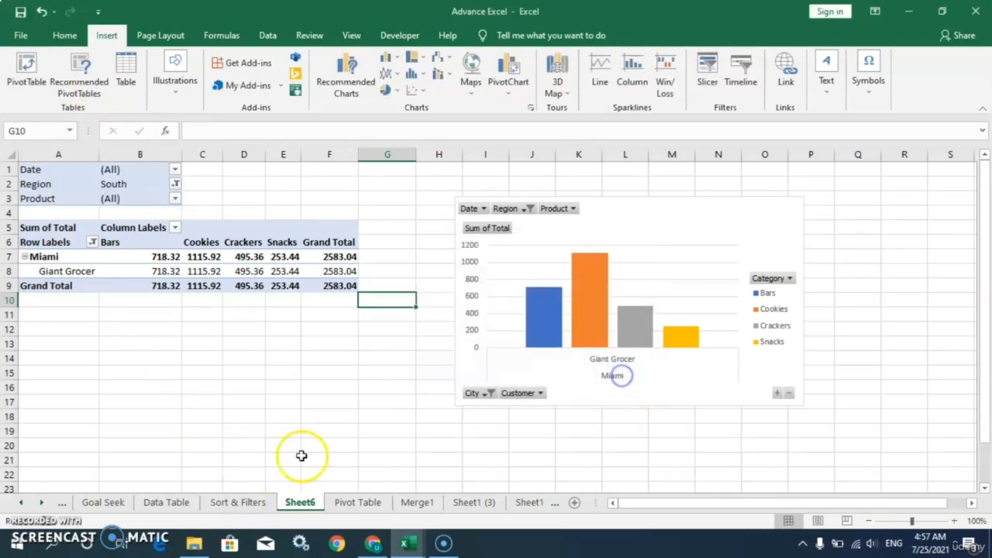
{"action": "left_click", "coordinate": [243, 504]}
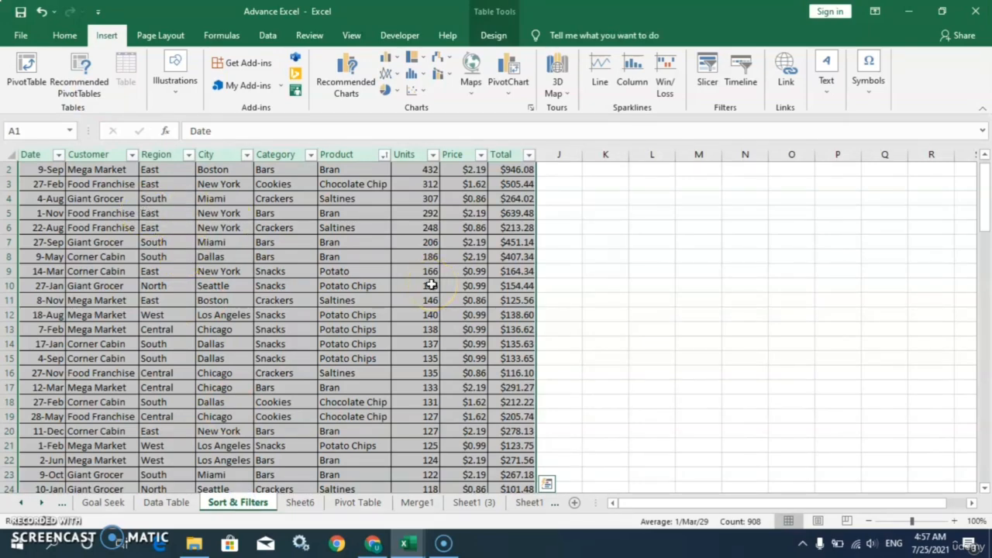
{"action": "key", "text": "ctrl+a"}
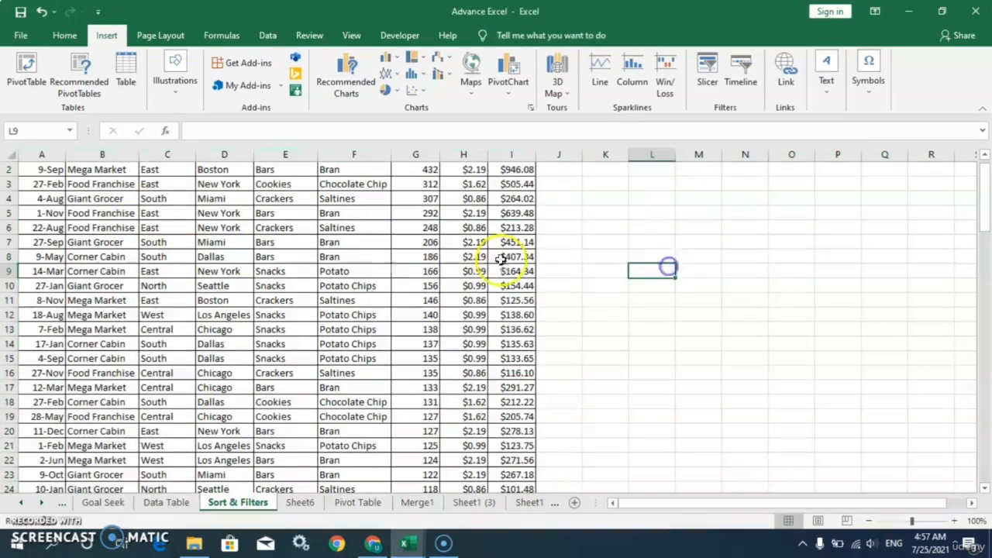
Select the whole sales table from the Date header down to row 101
{"action": "left_click", "coordinate": [376, 261]}
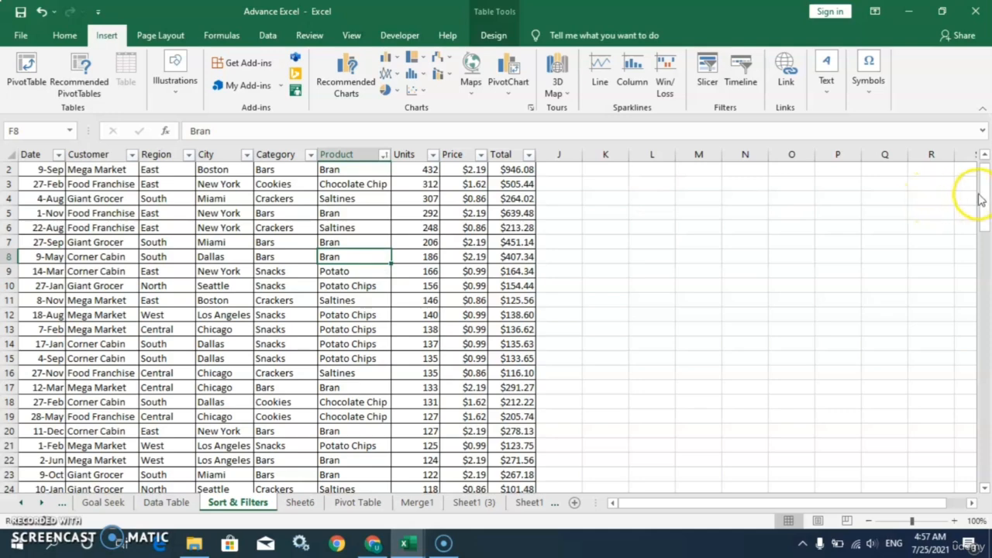
{"action": "left_click_drag", "start_coordinate": [981, 194], "coordinate": [981, 164]}
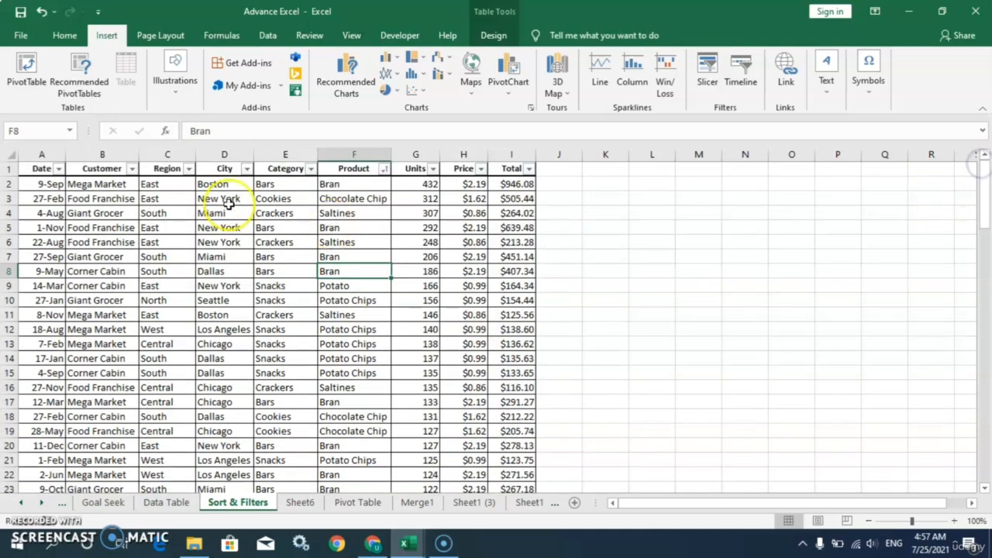
{"action": "left_click", "coordinate": [48, 160]}
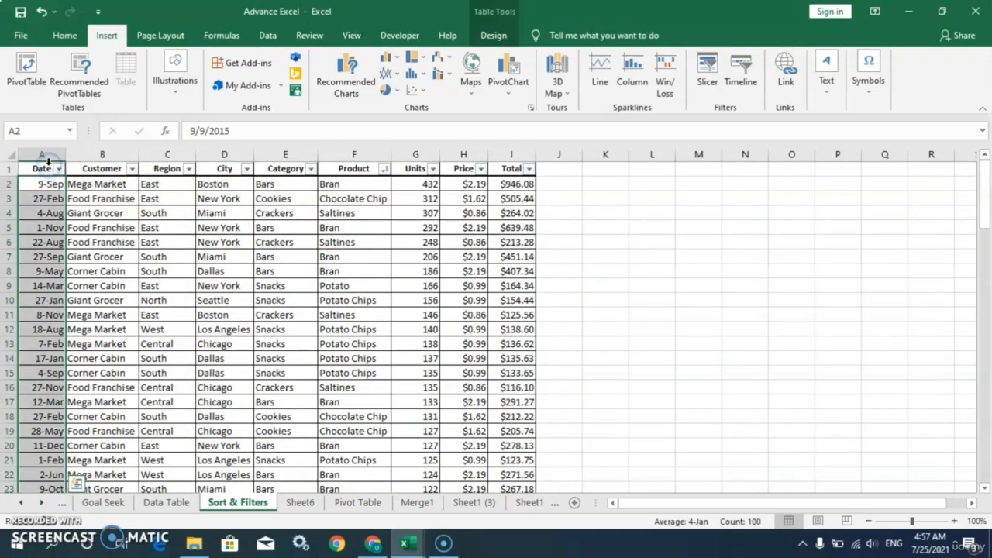
{"action": "left_click", "coordinate": [58, 168]}
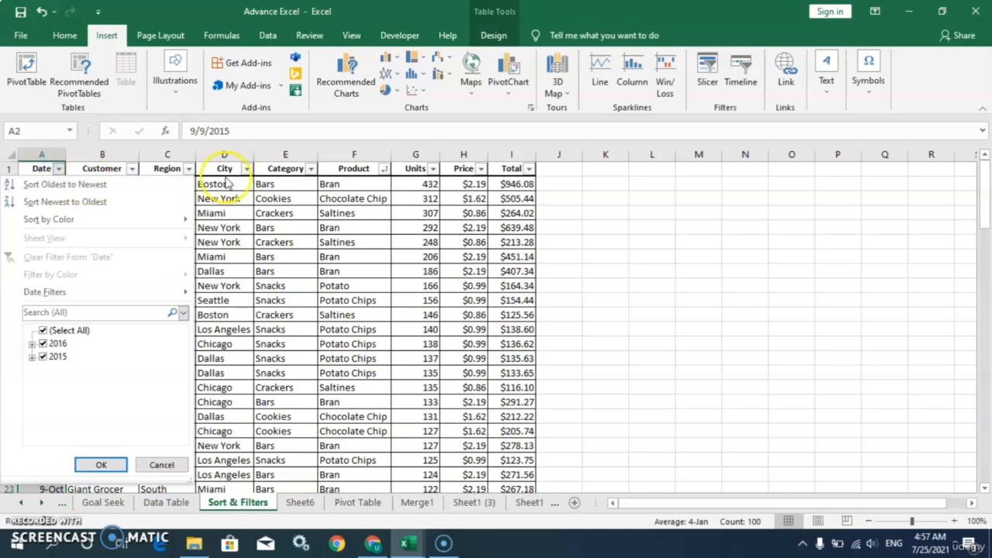
{"action": "left_click", "coordinate": [227, 177]}
{"action": "left_click", "coordinate": [101, 212]}
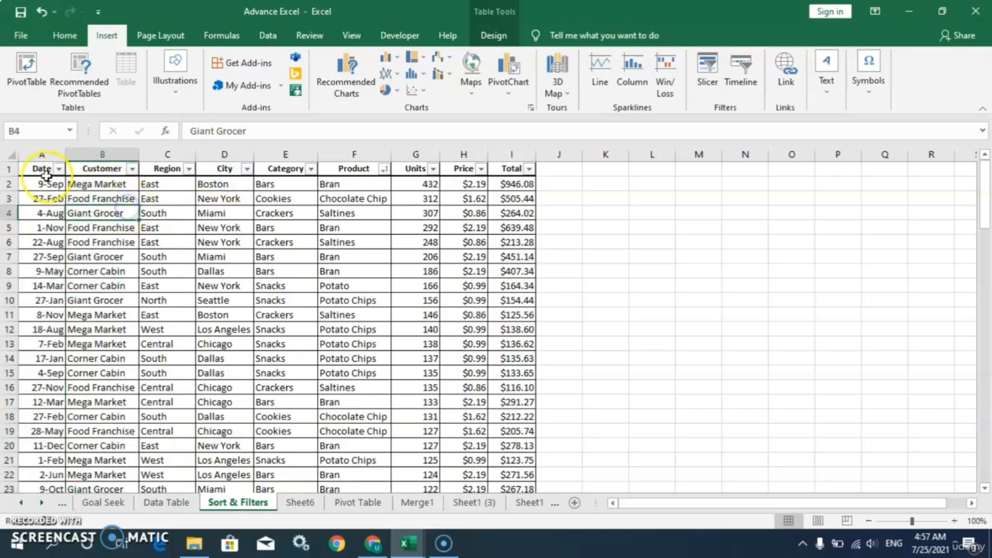
{"action": "left_click", "coordinate": [42, 168]}
{"action": "key", "text": "ctrl+shift+End"}
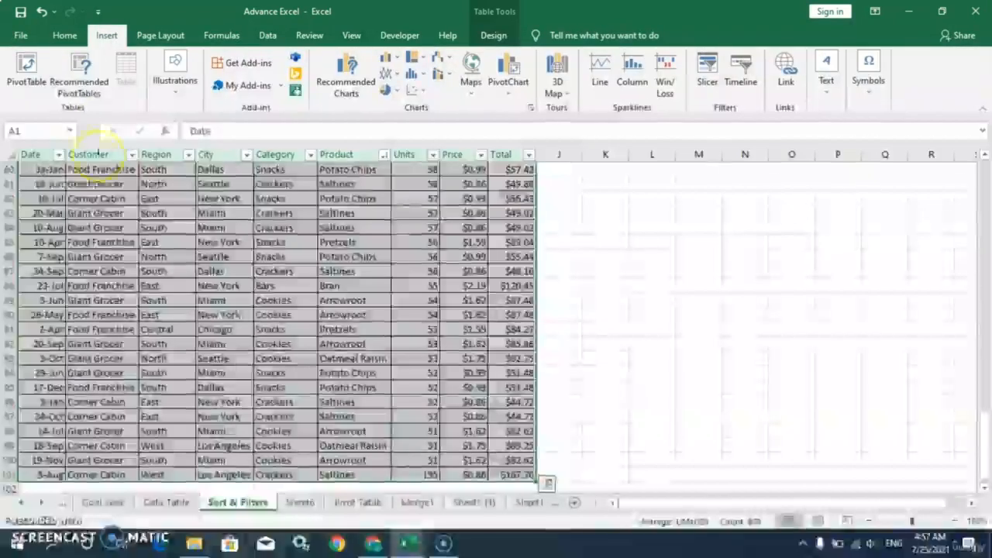
Insert the recommended Sum of Units by Category PivotTable as PivotTable8 on new Sheet7
{"action": "left_click", "coordinate": [80, 85]}
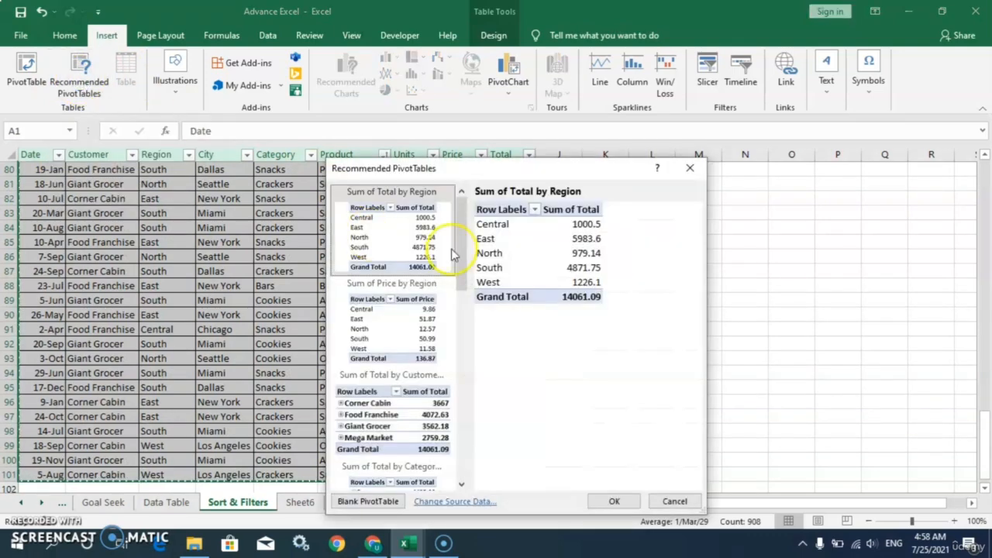
{"action": "left_click_drag", "start_coordinate": [463, 246], "coordinate": [442, 193]}
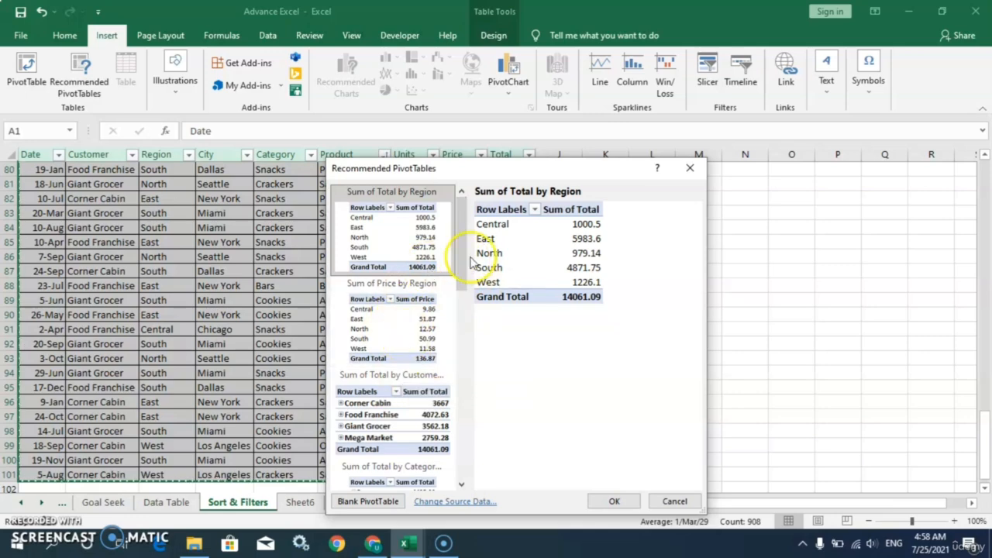
{"action": "left_click_drag", "start_coordinate": [463, 258], "coordinate": [463, 469]}
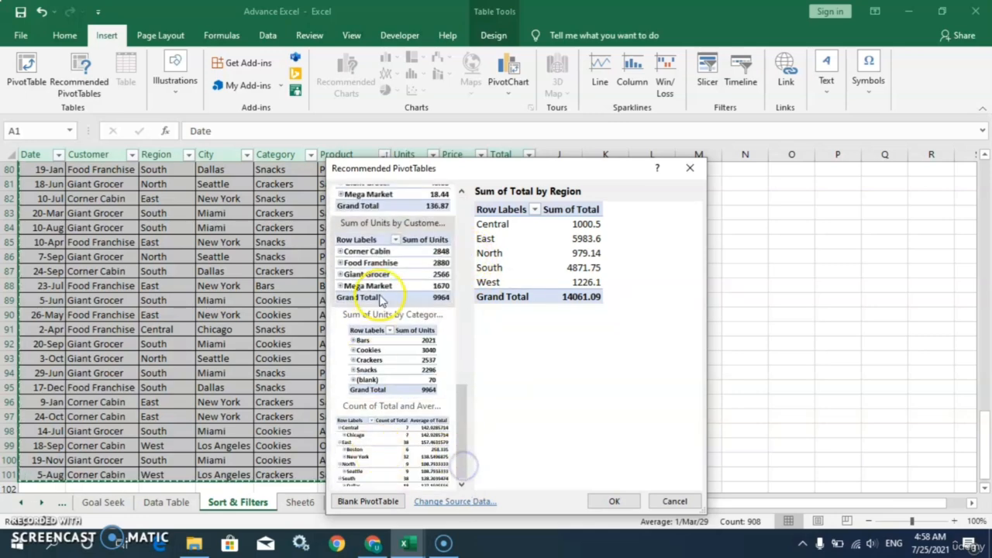
{"action": "double_click", "coordinate": [389, 364]}
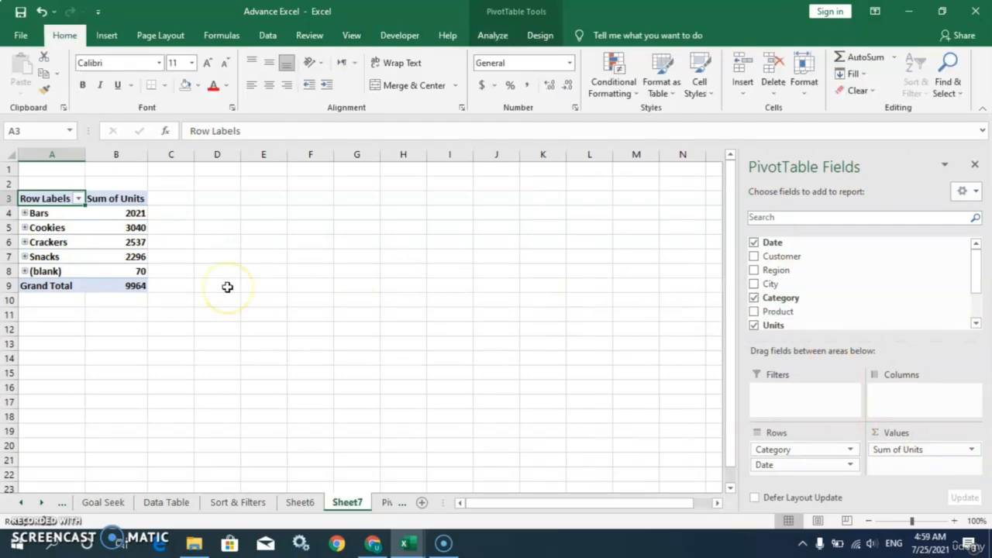
Select the Sort & Filters sales table and pick the Count and Average of Total by City recommendation
{"action": "left_click", "coordinate": [247, 502]}
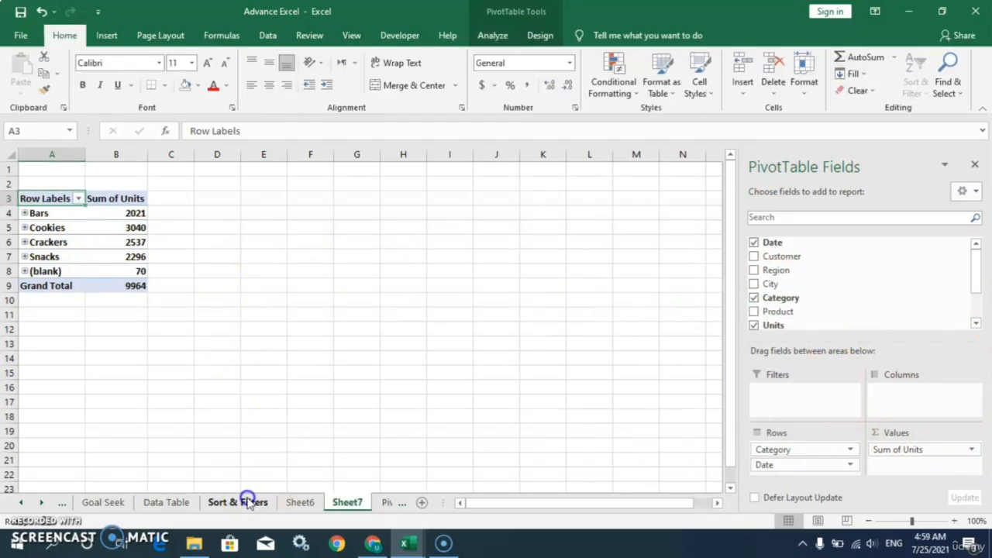
{"action": "key", "text": "ctrl+shift+End"}
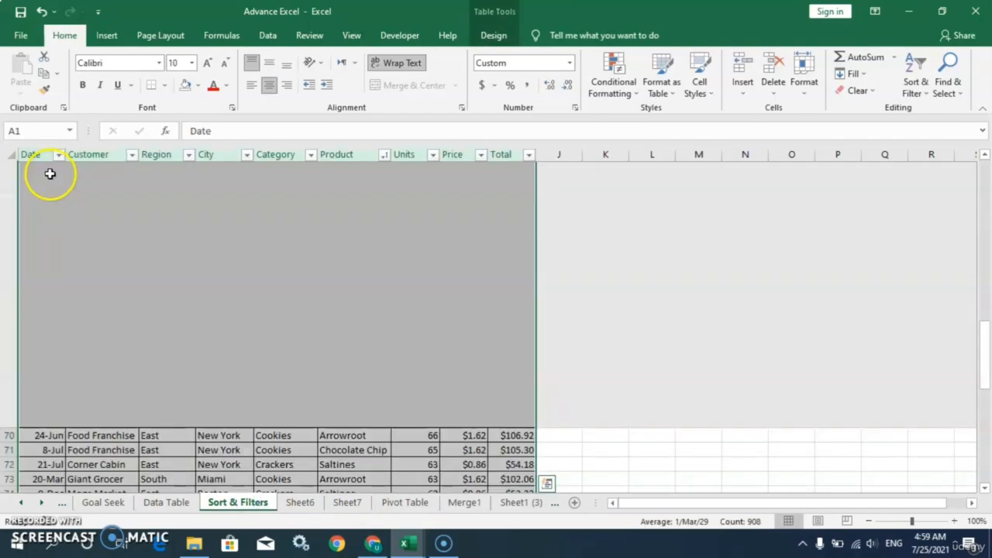
{"action": "left_click", "coordinate": [113, 39]}
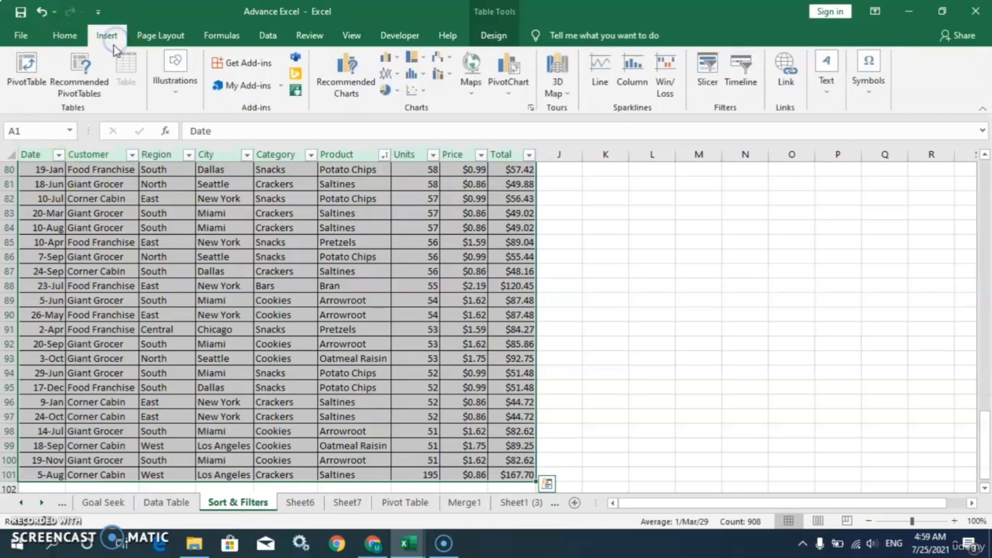
{"action": "left_click", "coordinate": [97, 85]}
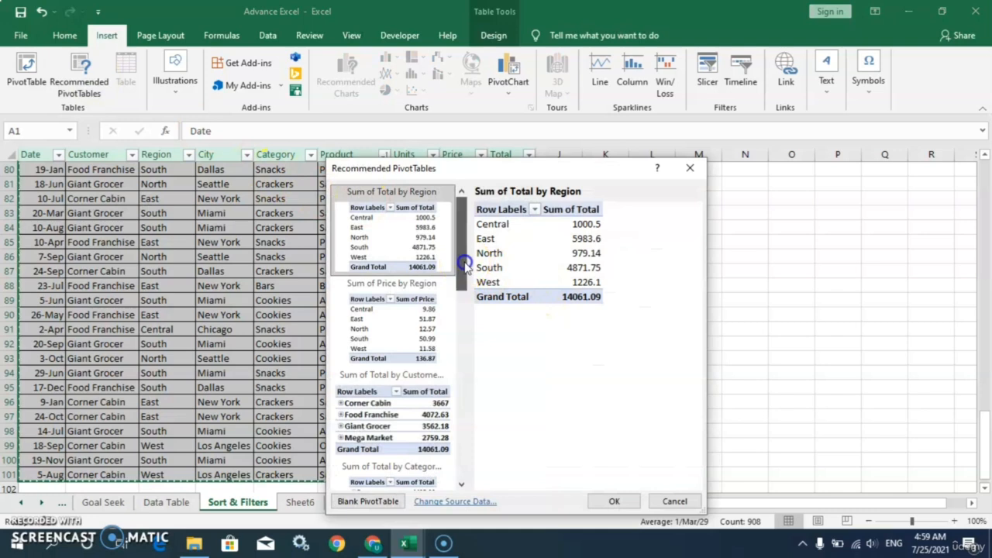
{"action": "left_click_drag", "start_coordinate": [463, 268], "coordinate": [455, 442]}
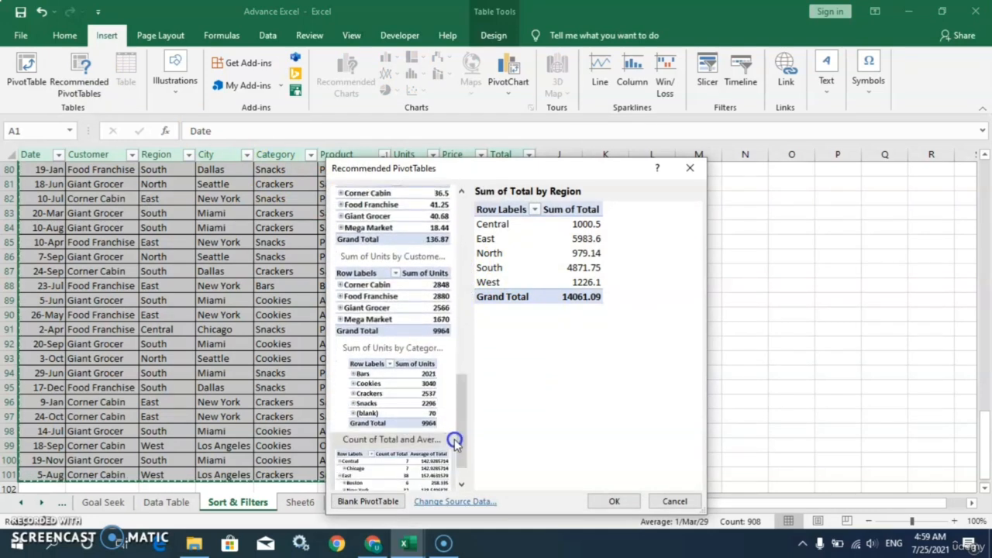
{"action": "left_click", "coordinate": [405, 470]}
Insert PivotTable10 with Count and Average of Total by Region and City on Sheet8
{"action": "left_click", "coordinate": [609, 502]}
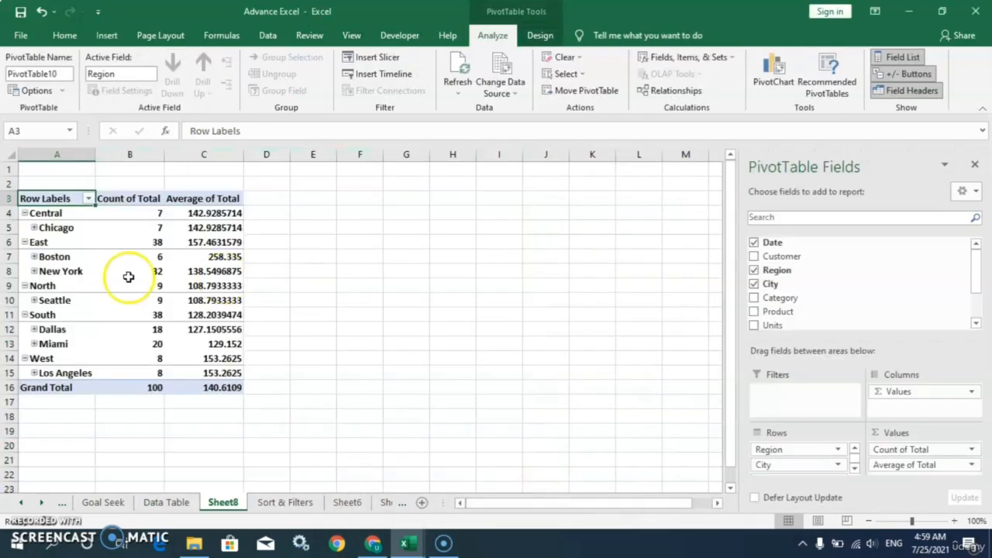
{"action": "mouse_move", "coordinate": [129, 276]}
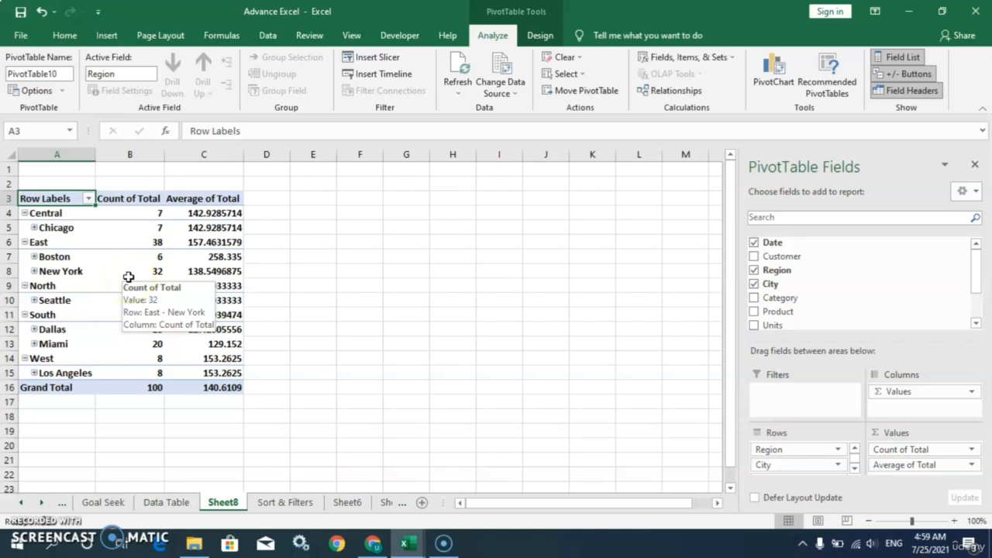